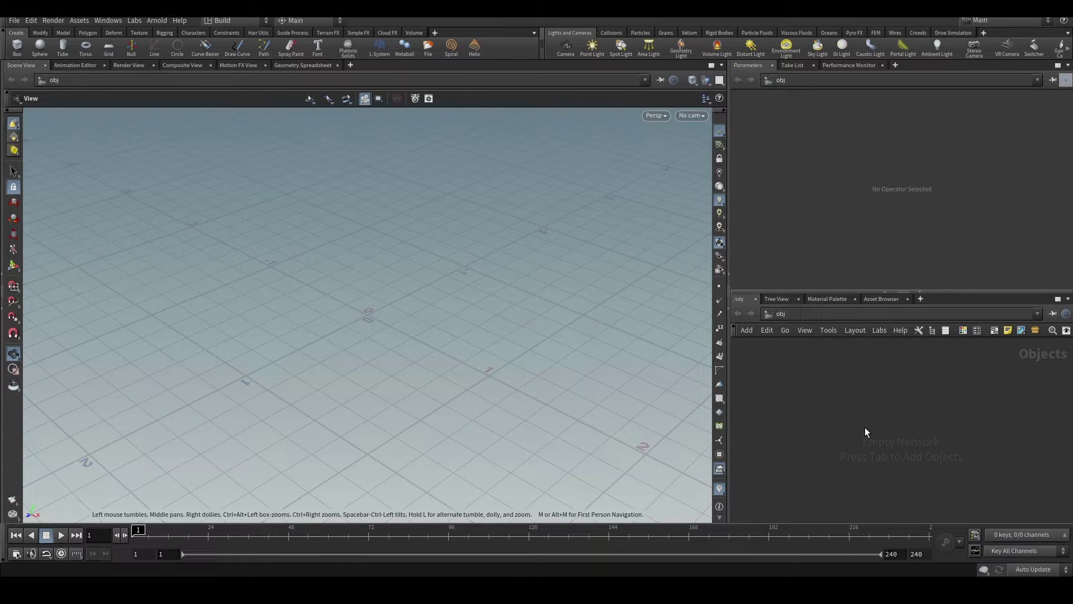
# Create a Geometry object, geo1, in the network and step inside it.
pyautogui.press('Tab')
pyautogui.write('geom')
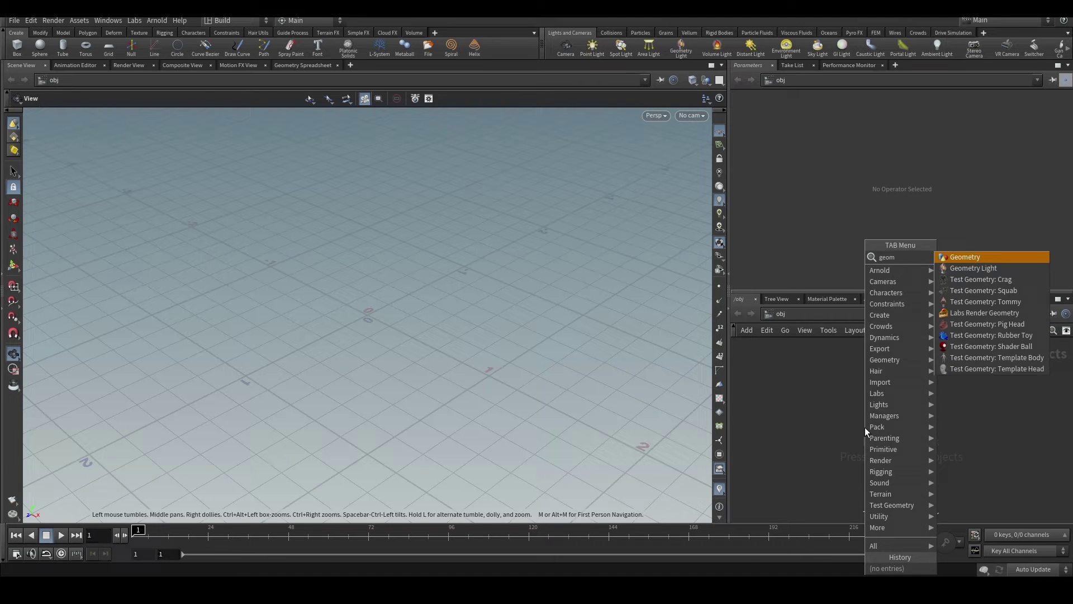
pyautogui.press('Return')
pyautogui.click(864, 427)
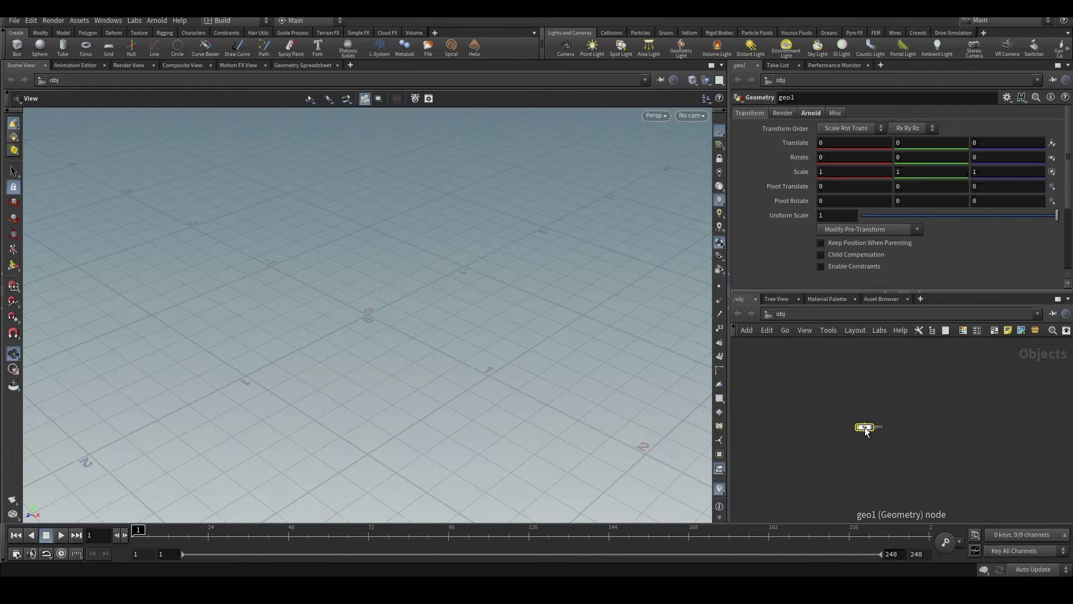
pyautogui.doubleClick(864, 427)
# Add a Test Geometry: Crag node and view the character side-on at frame 110.
pyautogui.press('Tab')
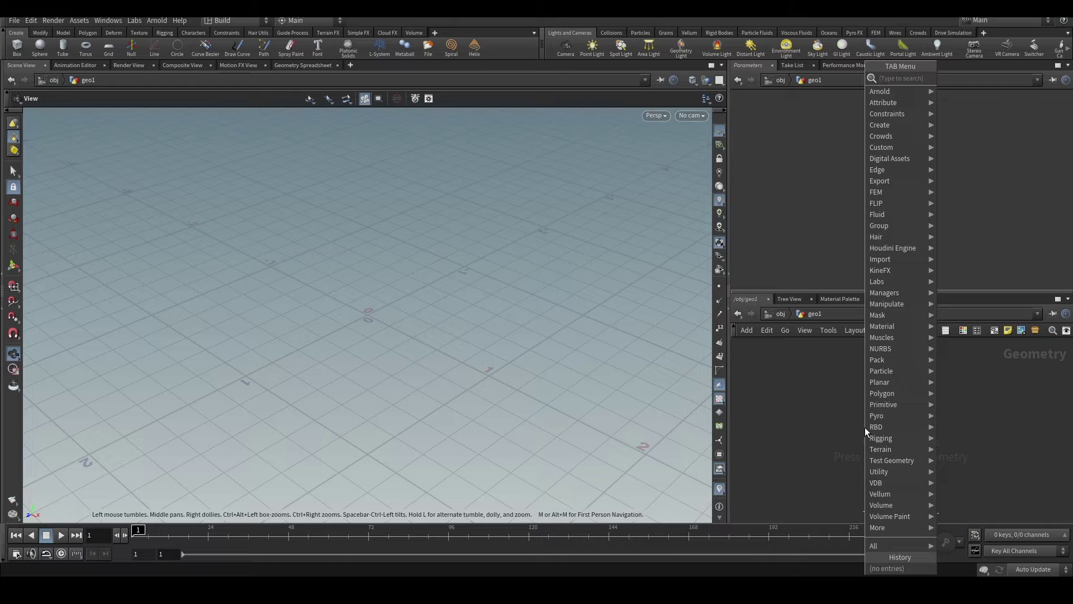
pyautogui.write('test')
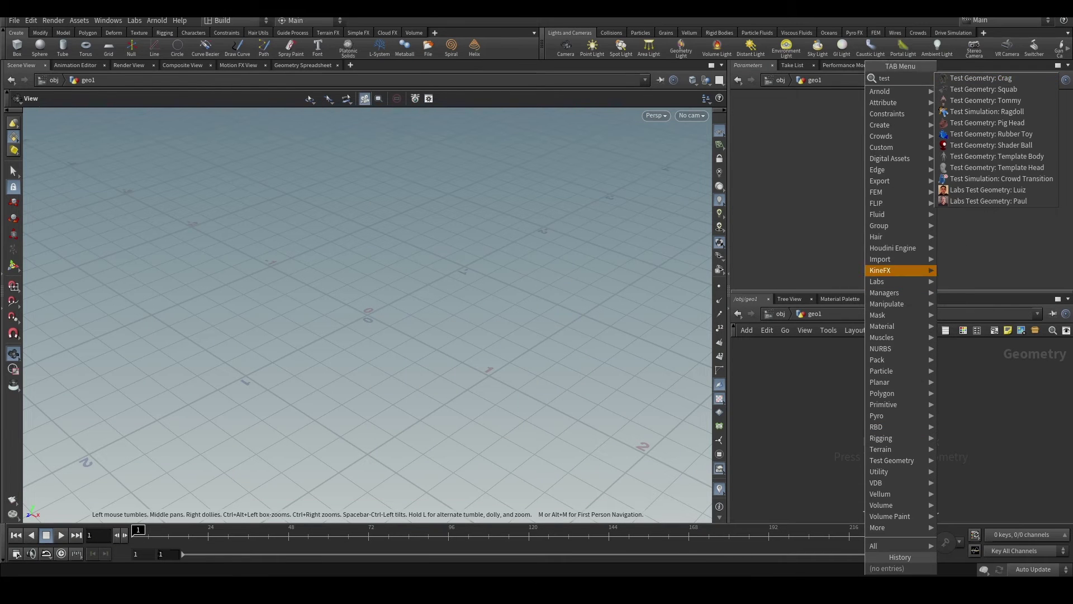
pyautogui.click(1016, 78)
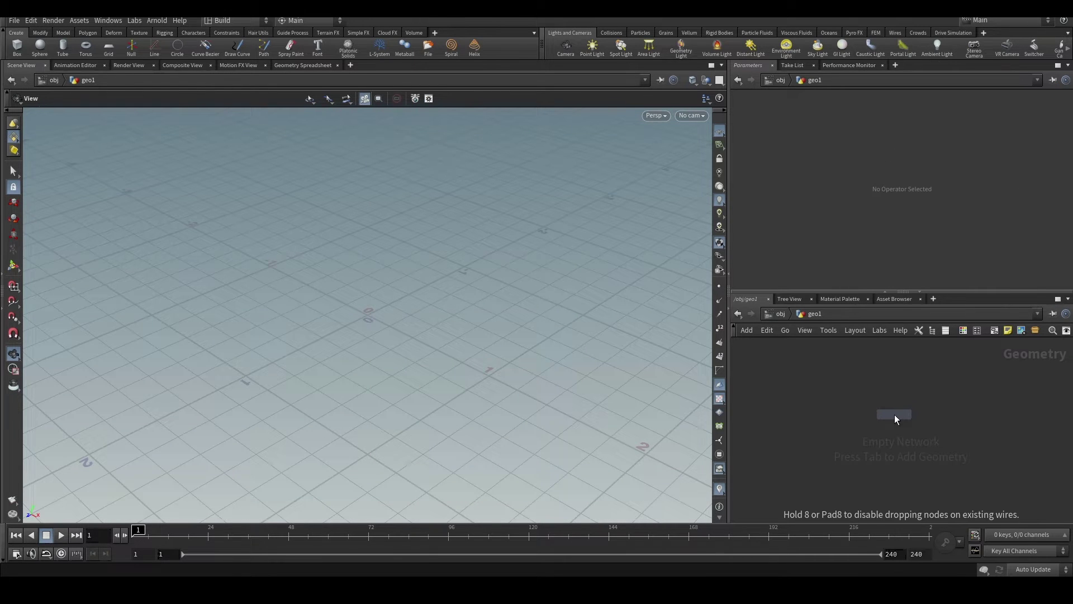
pyautogui.click(894, 414)
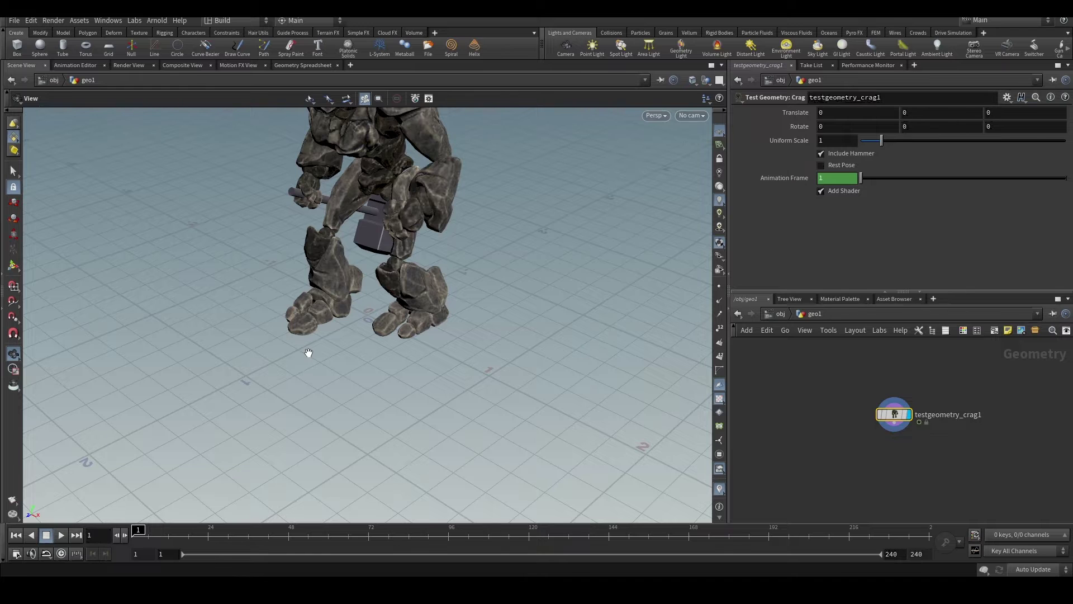
pyautogui.scroll(-5, 308, 352)
pyautogui.moveTo(307, 354); pyautogui.dragTo(512, 237)
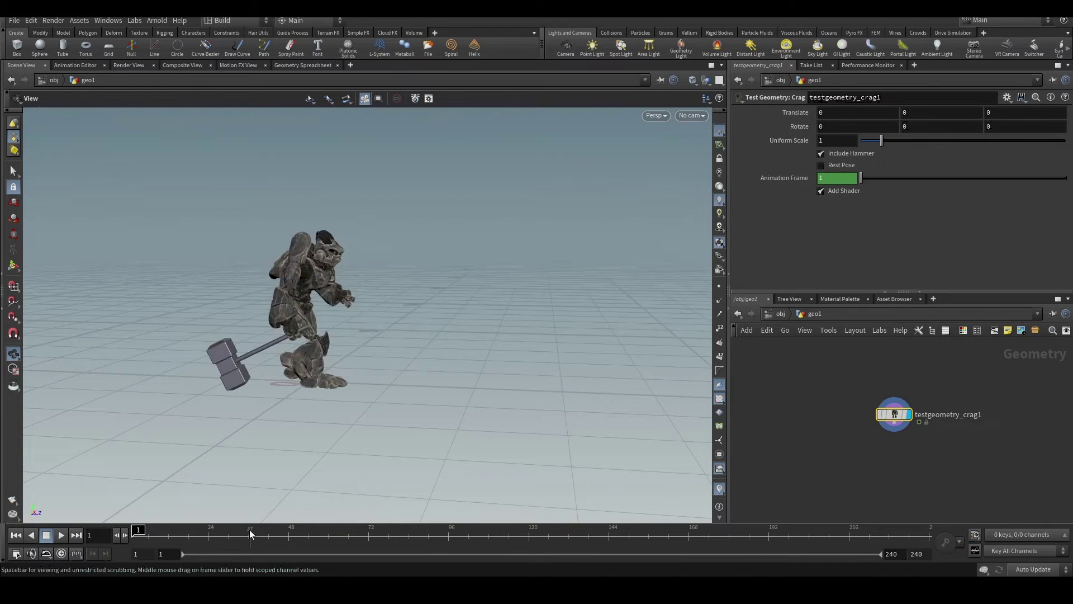
pyautogui.moveTo(171, 531); pyautogui.dragTo(495, 531)
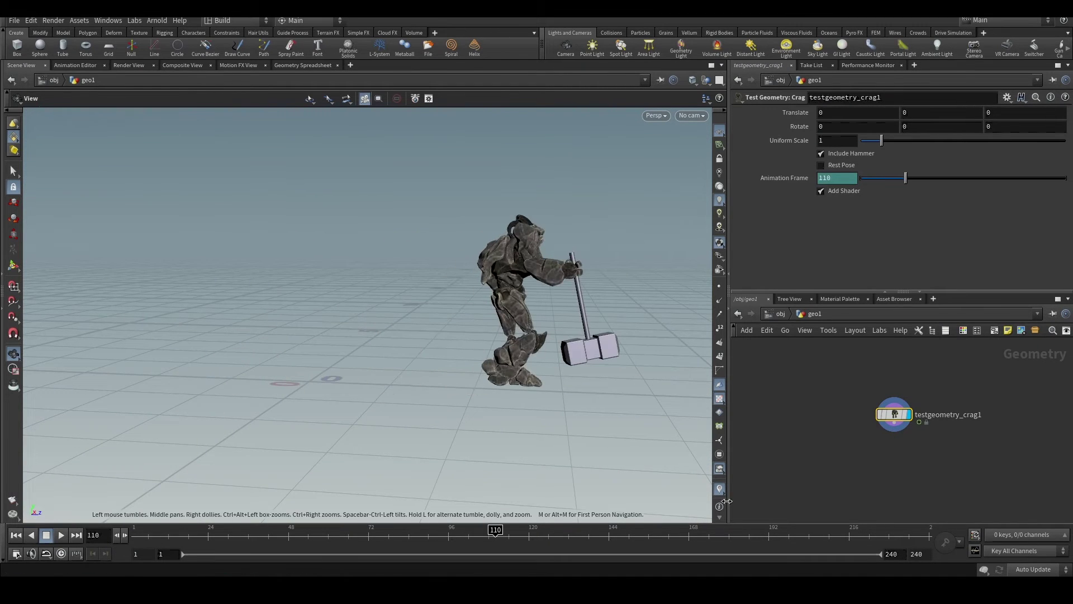
pyautogui.scroll(2, 883, 451)
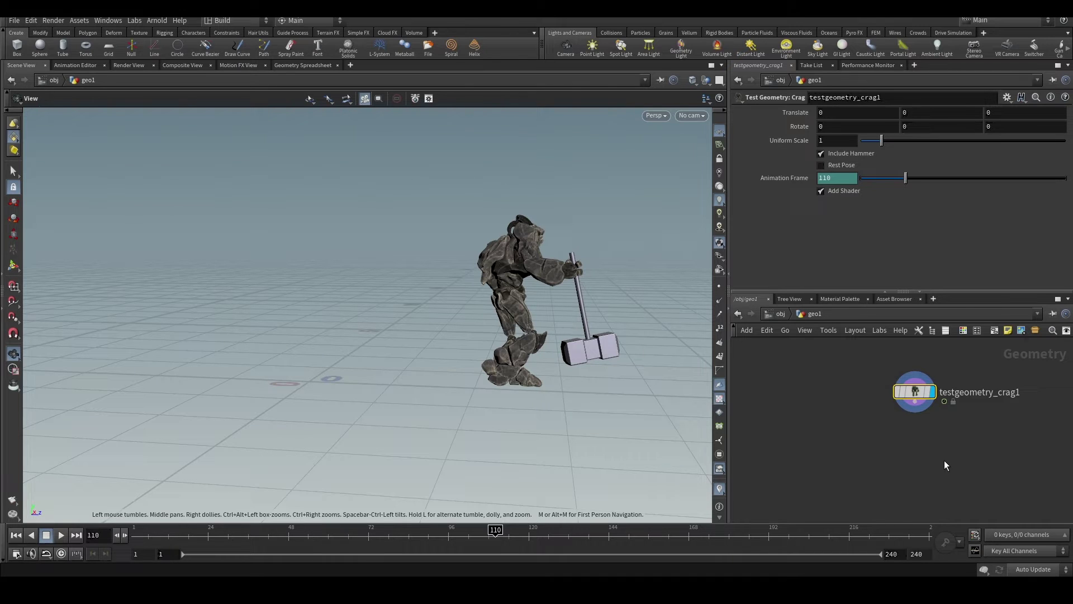
# Set testgeometry_crag1's Translate to 12, 36, 11.
pyautogui.moveTo(998, 461); pyautogui.dragTo(846, 349)
pyautogui.click(824, 114)
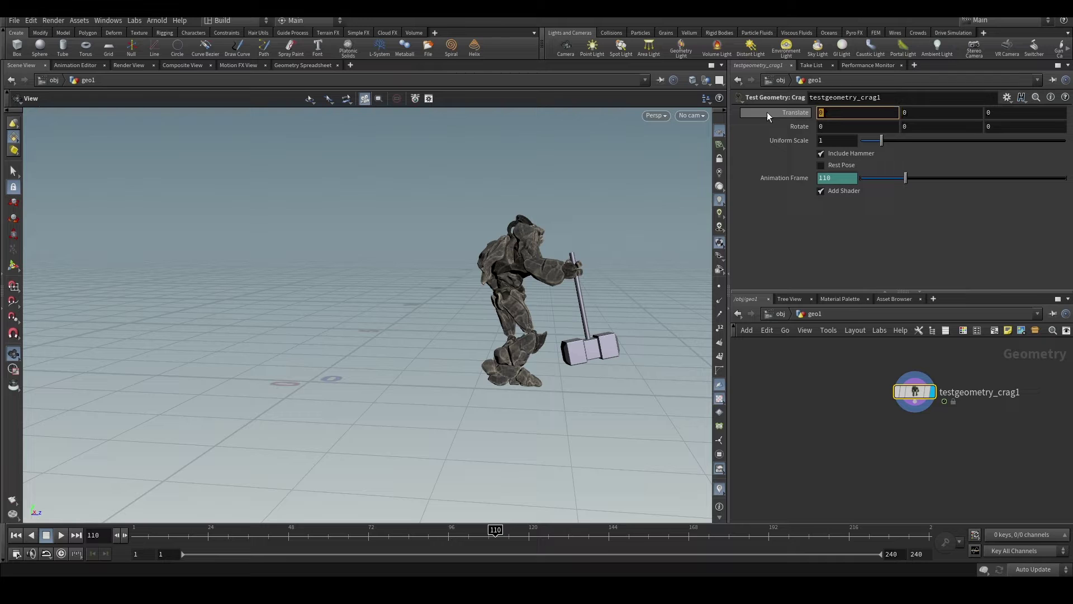
pyautogui.write('12')
pyautogui.press('Tab')
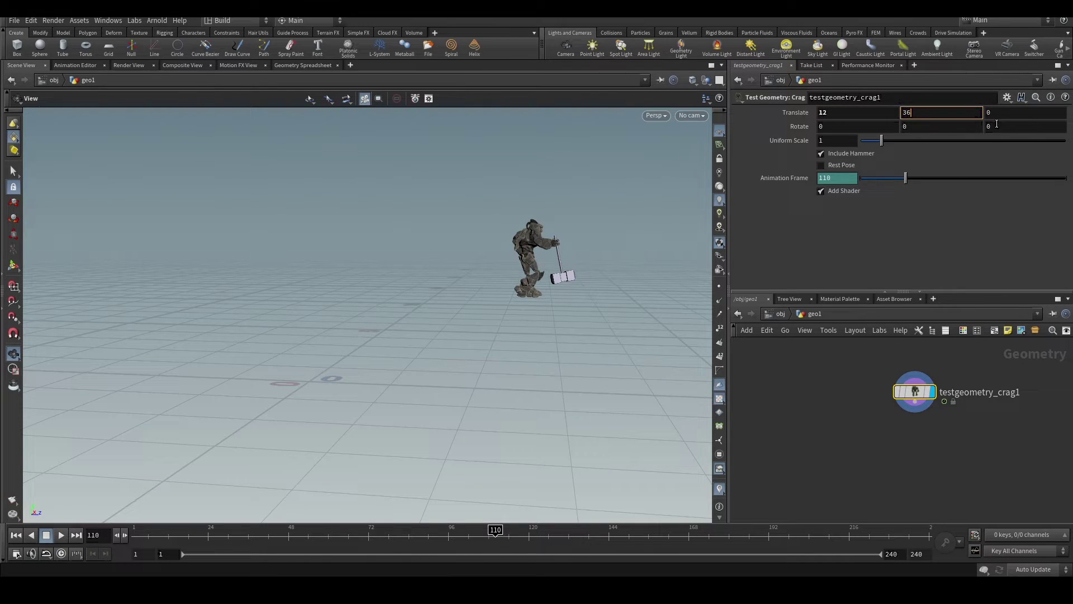
pyautogui.press('Tab')
pyautogui.write('11')
pyautogui.press('Return')
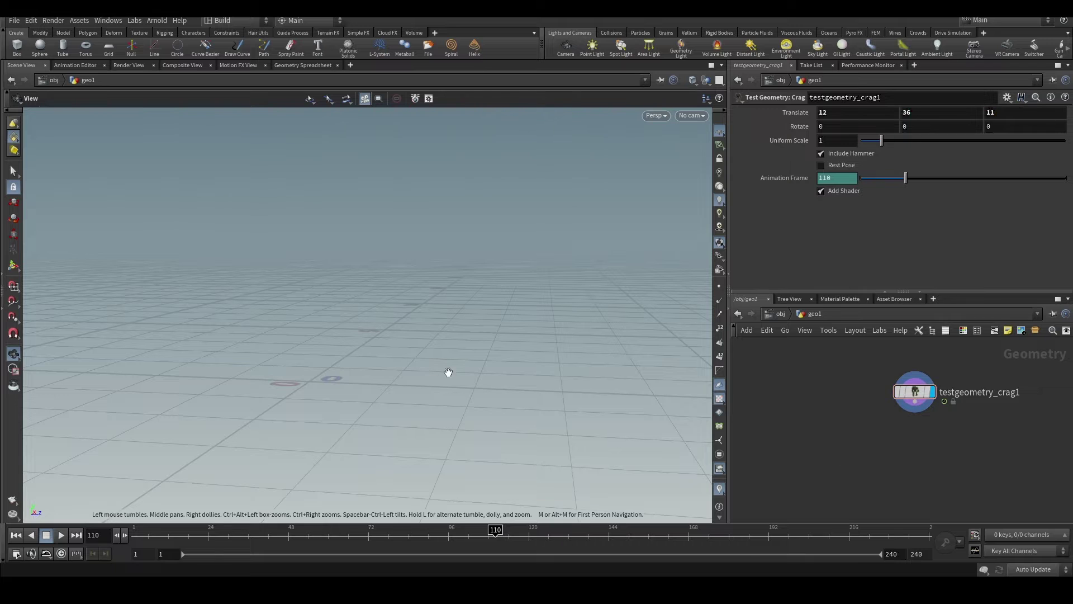
# Frame the moved Crag character and orbit the view to face the ground grid.
pyautogui.press('f')
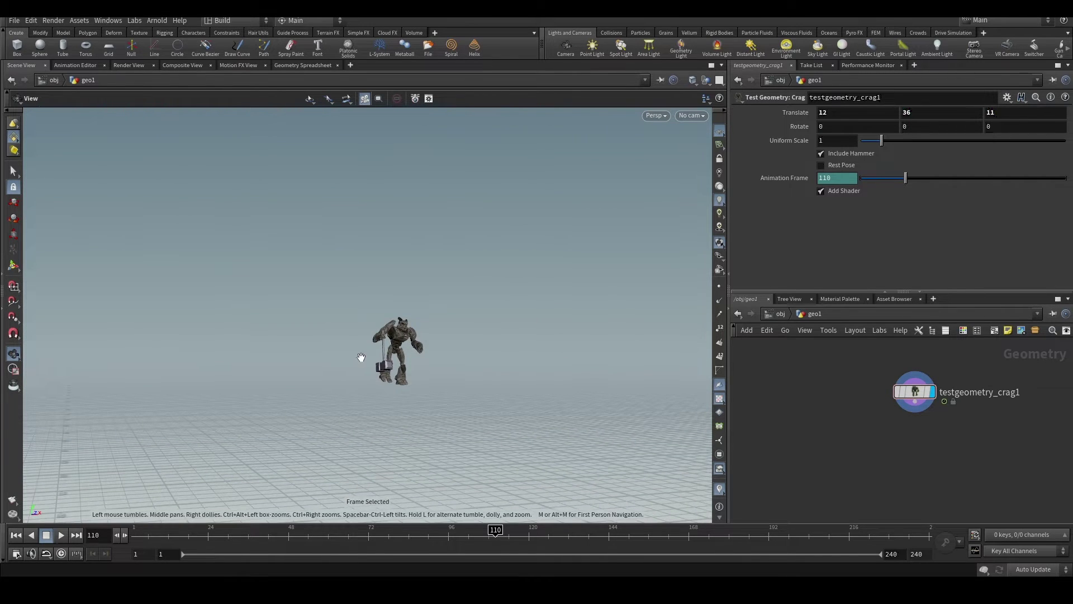
pyautogui.scroll(-5, 361, 357)
pyautogui.moveTo(431, 351); pyautogui.dragTo(544, 441)
pyautogui.scroll(3, 544, 431)
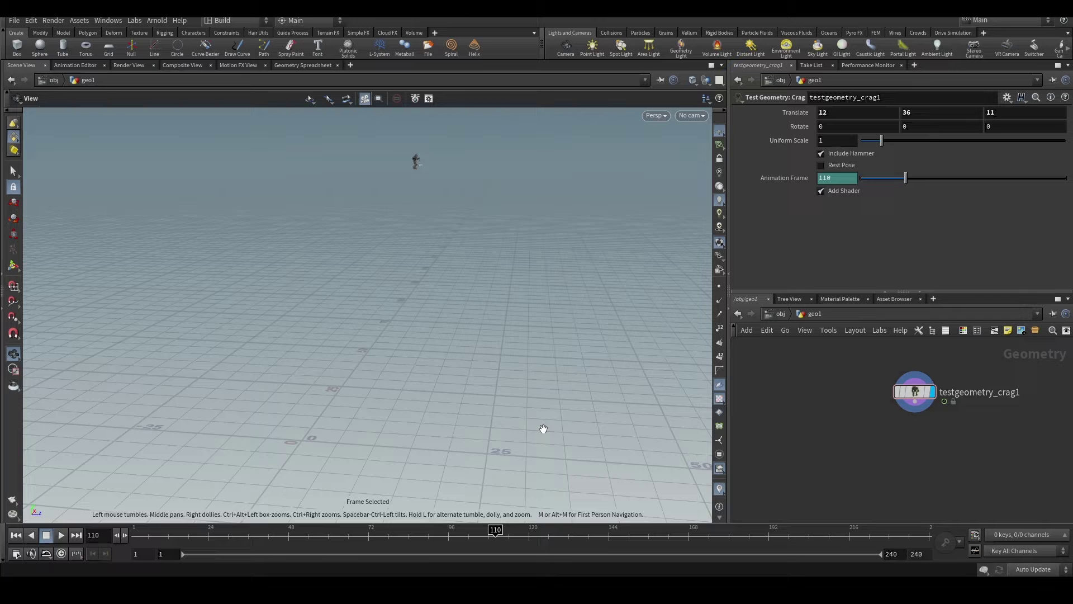
pyautogui.moveTo(467, 416); pyautogui.dragTo(423, 430)
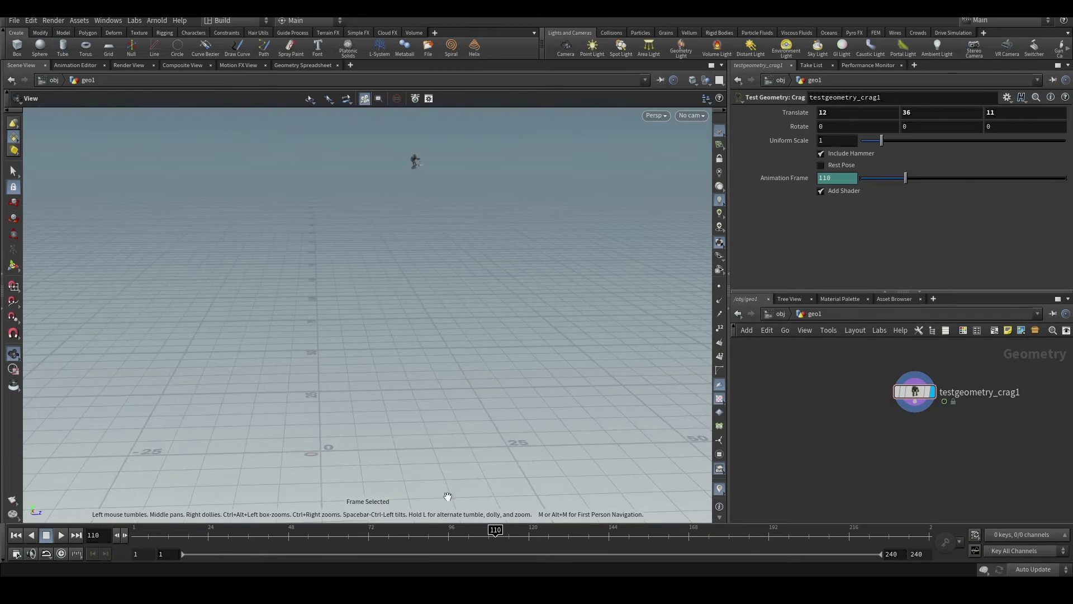
# Scrub the animation through frame 75 to frame 97 and reselect the Crag node.
pyautogui.click(182, 536)
pyautogui.moveTo(183, 536); pyautogui.dragTo(378, 535)
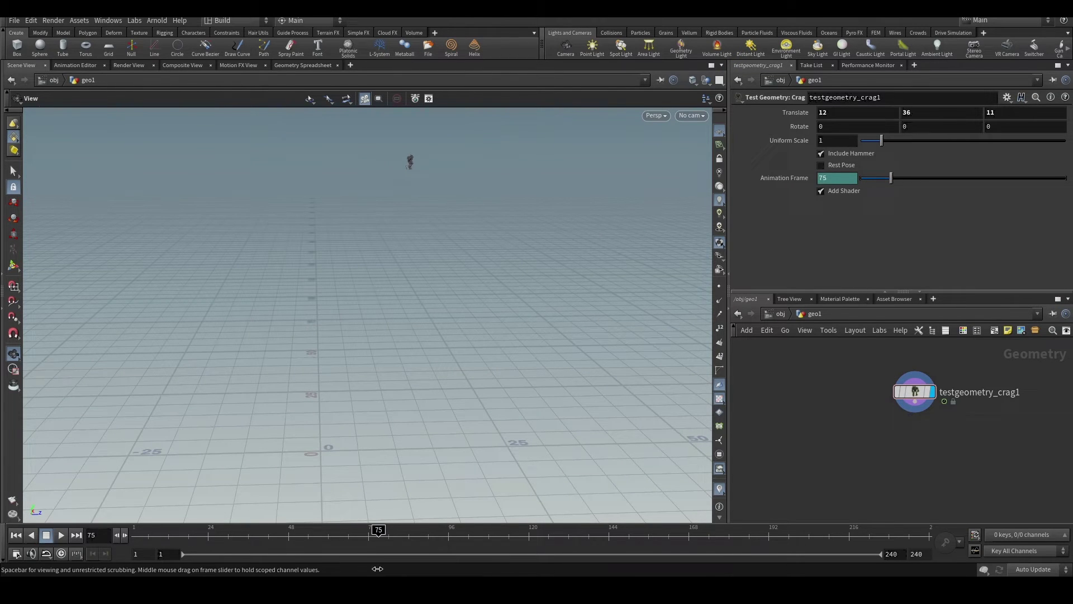
pyautogui.press('f')
pyautogui.scroll(-5, 398, 355)
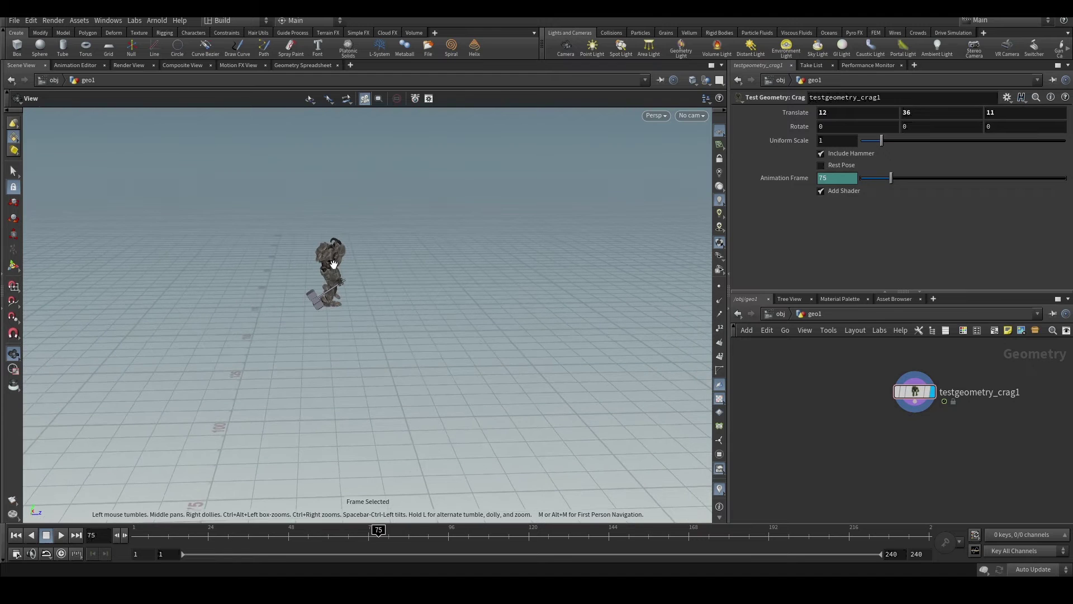
pyautogui.moveTo(149, 535); pyautogui.dragTo(450, 535)
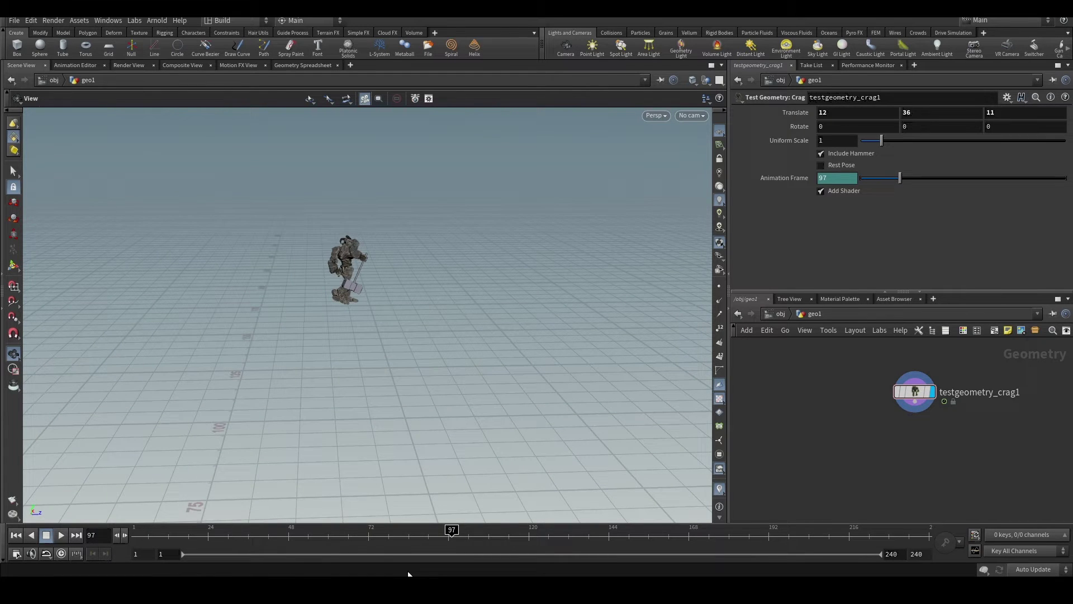
pyautogui.moveTo(425, 335); pyautogui.dragTo(364, 307)
pyautogui.scroll(-2, 905, 448)
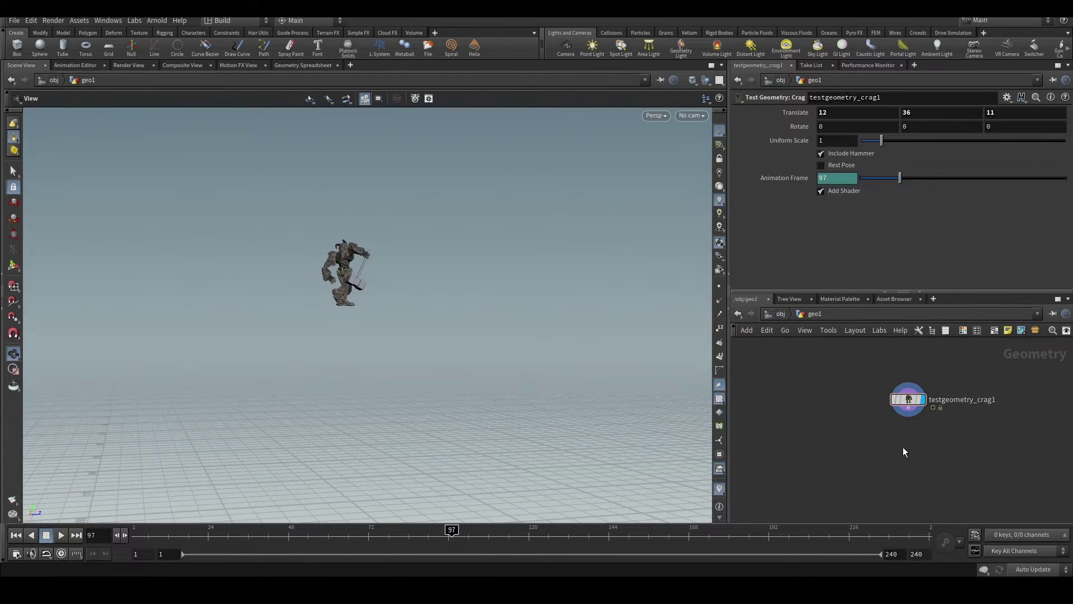
pyautogui.moveTo(992, 446); pyautogui.dragTo(848, 367)
# Add an Unpack node below the Crag, then a Match Size node under unpack1.
pyautogui.press('Tab')
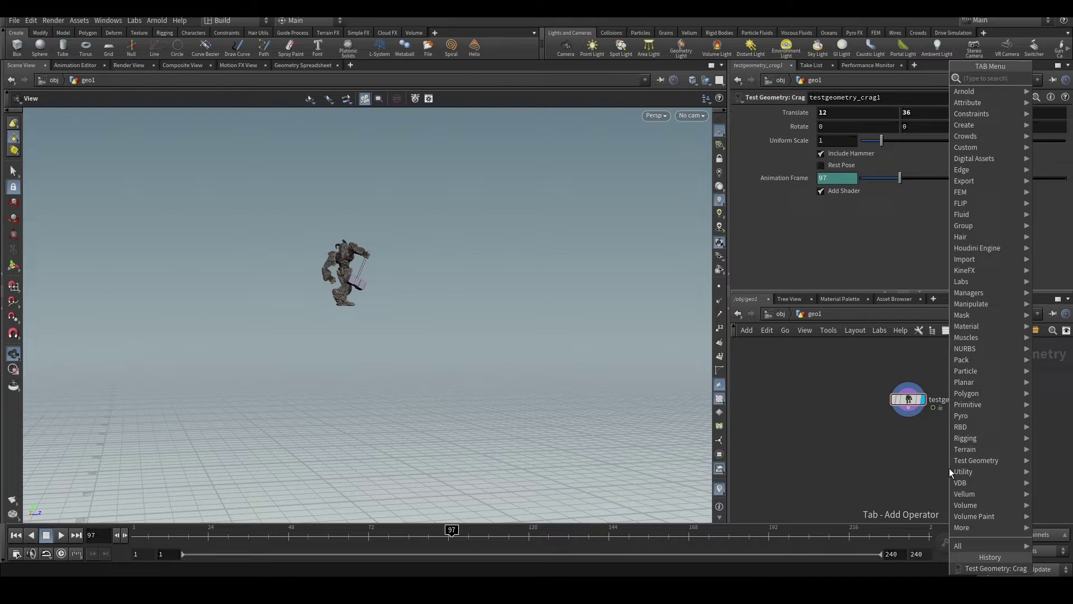
pyautogui.write('unpack')
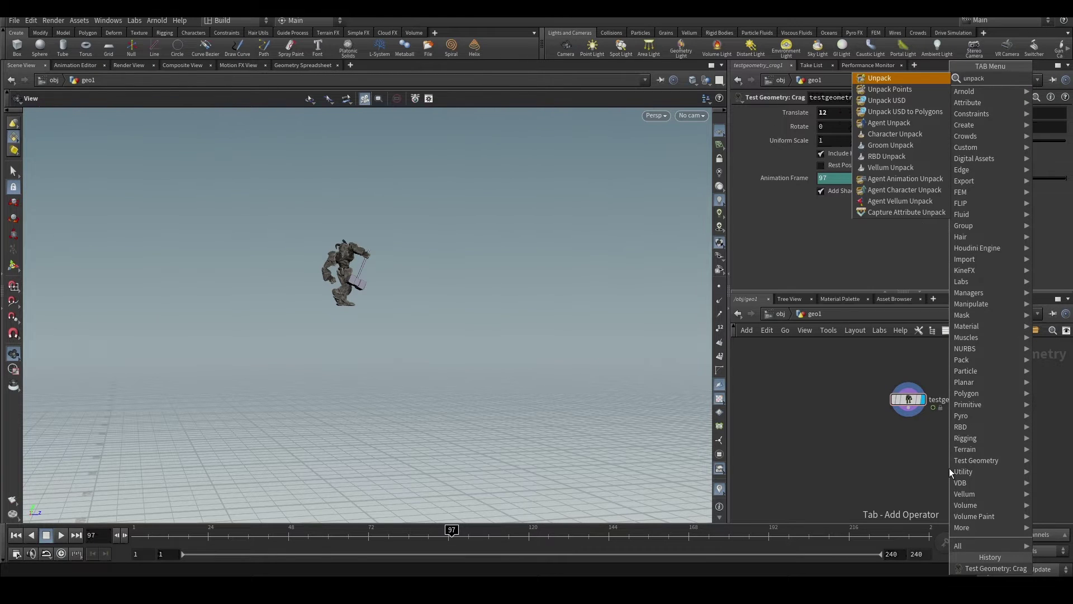
pyautogui.press('Return')
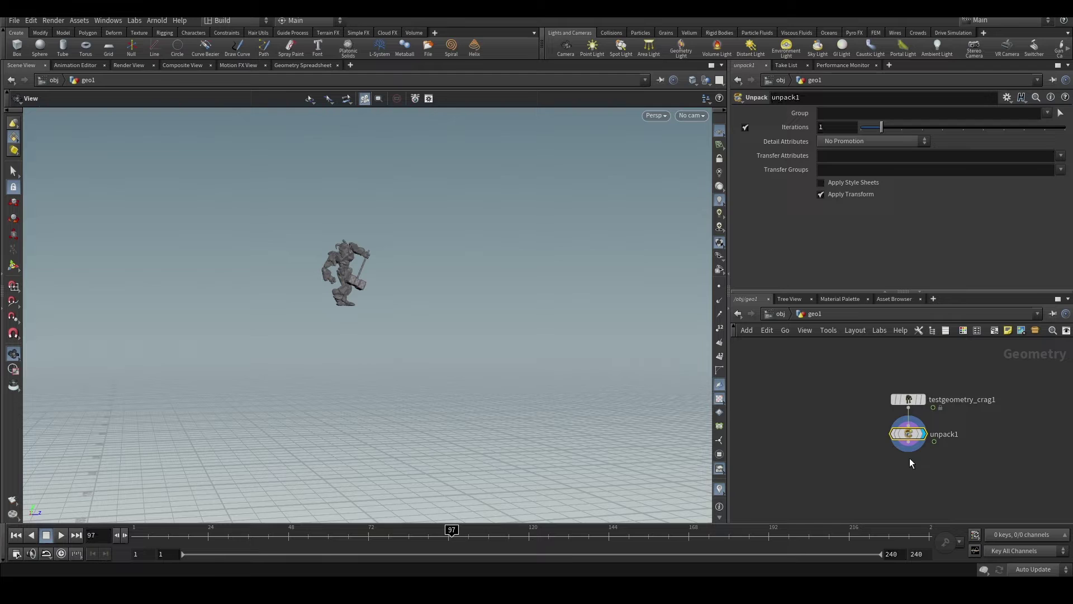
pyautogui.press('Tab')
pyautogui.write('match')
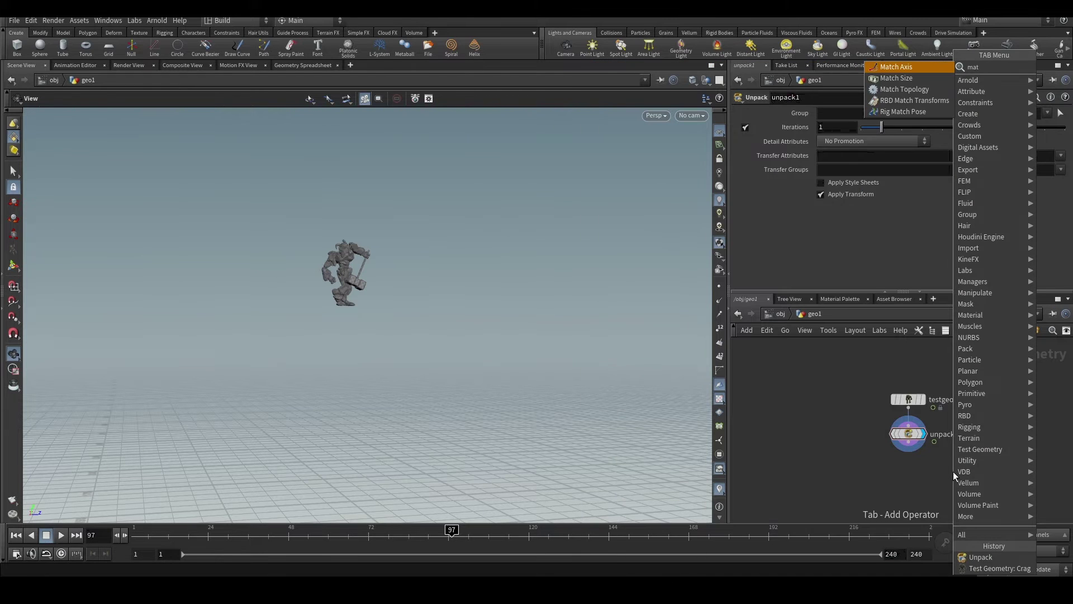
pyautogui.press('Return')
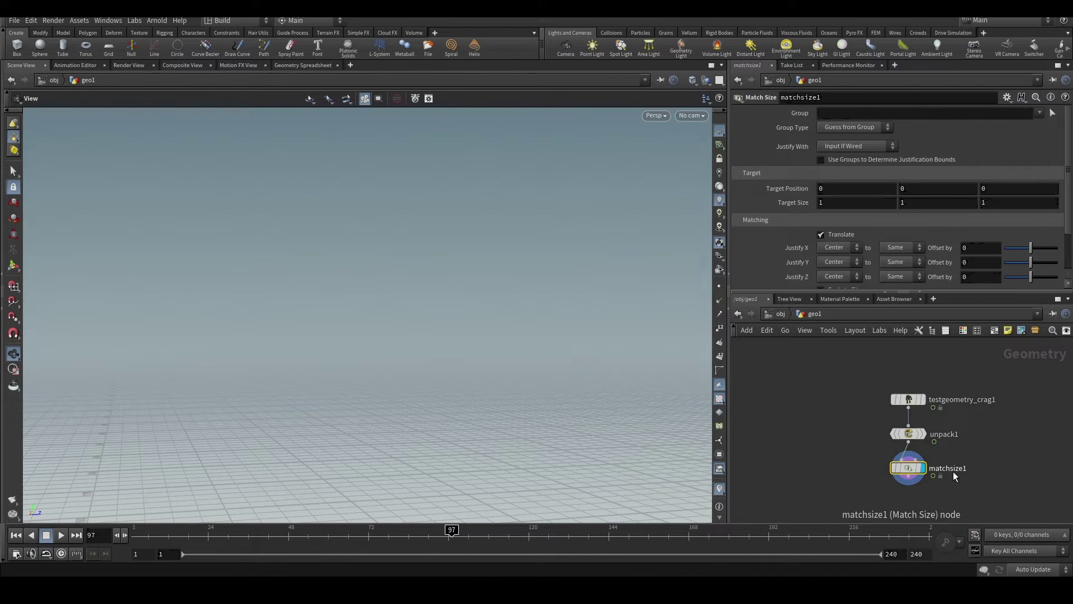
# Display matchsize1 and frame the centred character with a wireframe overlay.
pyautogui.scroll(3, 920, 471)
pyautogui.click(919, 470)
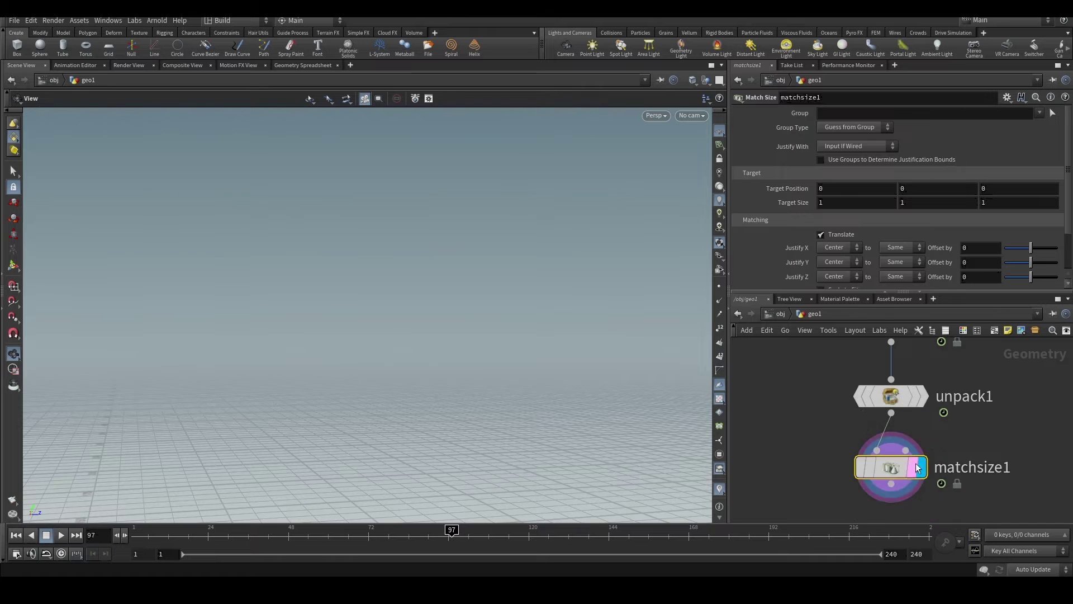
pyautogui.press('f')
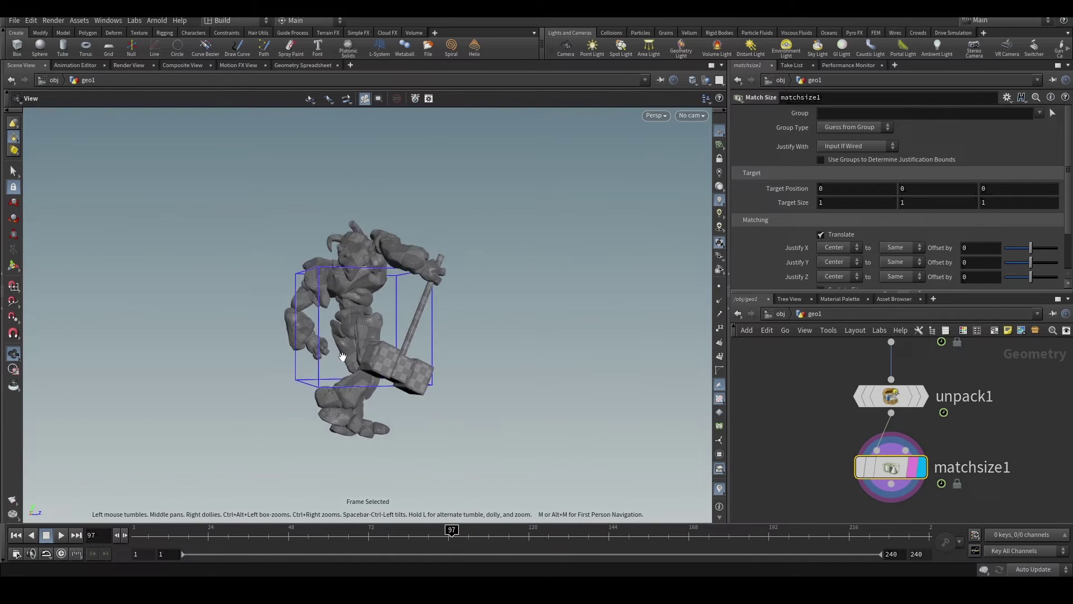
pyautogui.moveTo(248, 395); pyautogui.dragTo(202, 387)
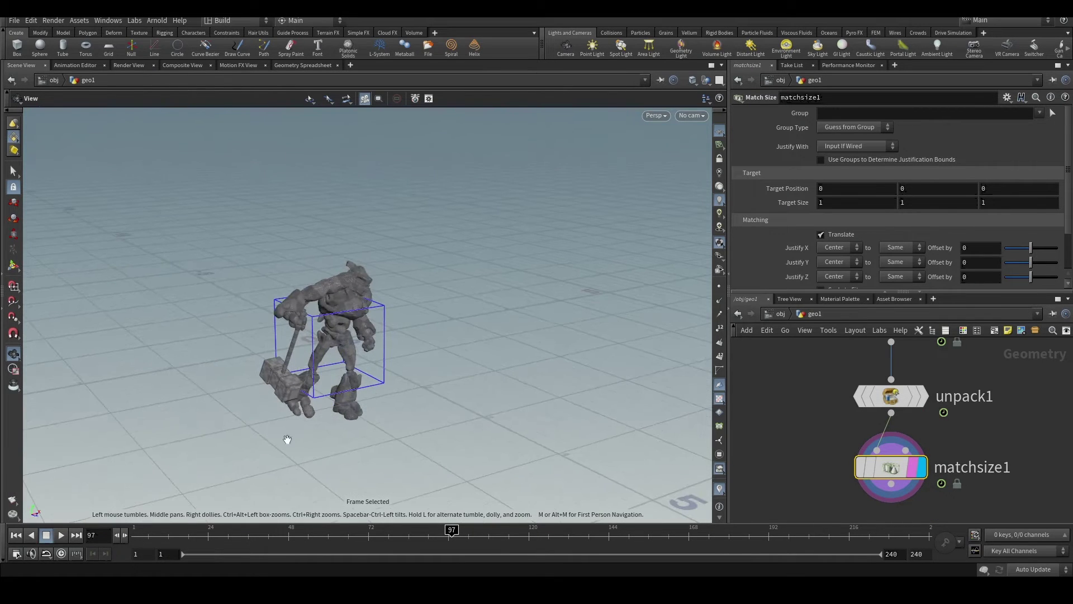
pyautogui.click(720, 398)
# Turn off the wire overlay and scrub the timeline through frames 3 and 57 to frame 113.
pyautogui.click(720, 399)
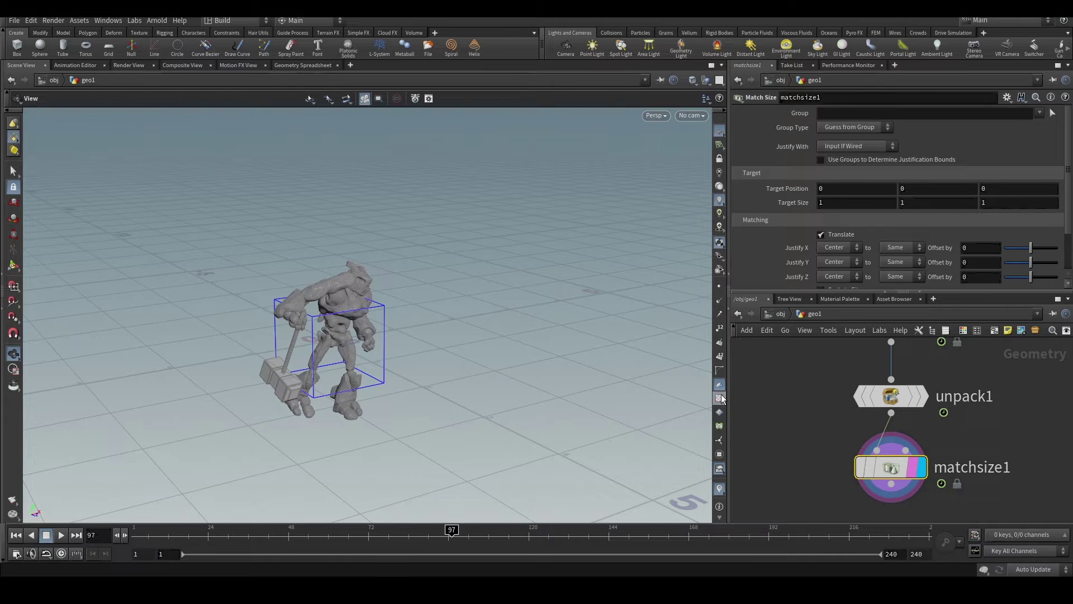
pyautogui.moveTo(234, 531); pyautogui.dragTo(318, 536)
pyautogui.moveTo(328, 270); pyautogui.dragTo(455, 356)
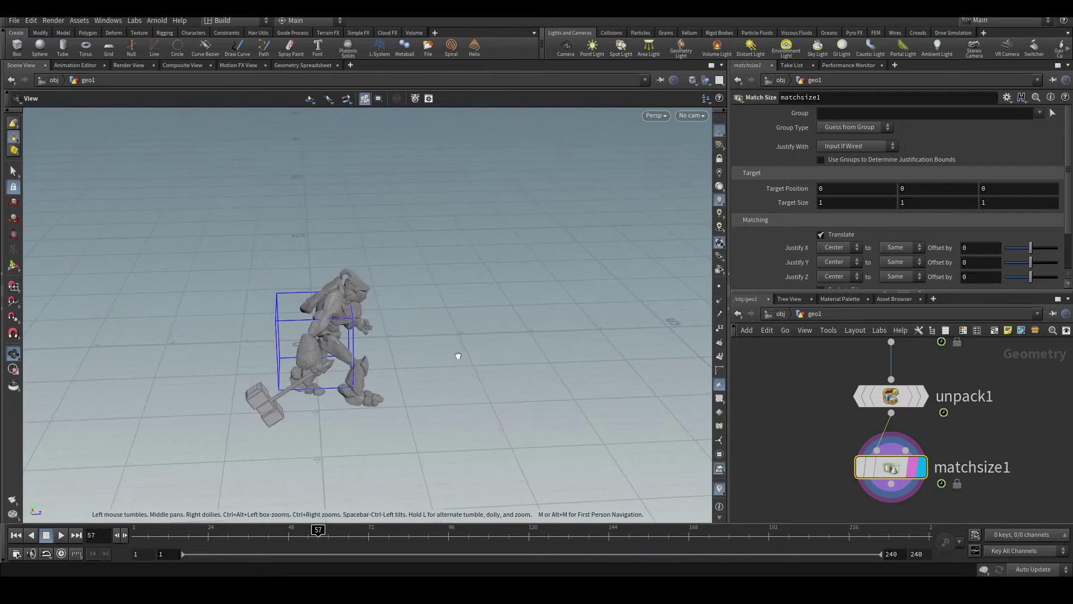
pyautogui.moveTo(318, 531); pyautogui.dragTo(505, 573)
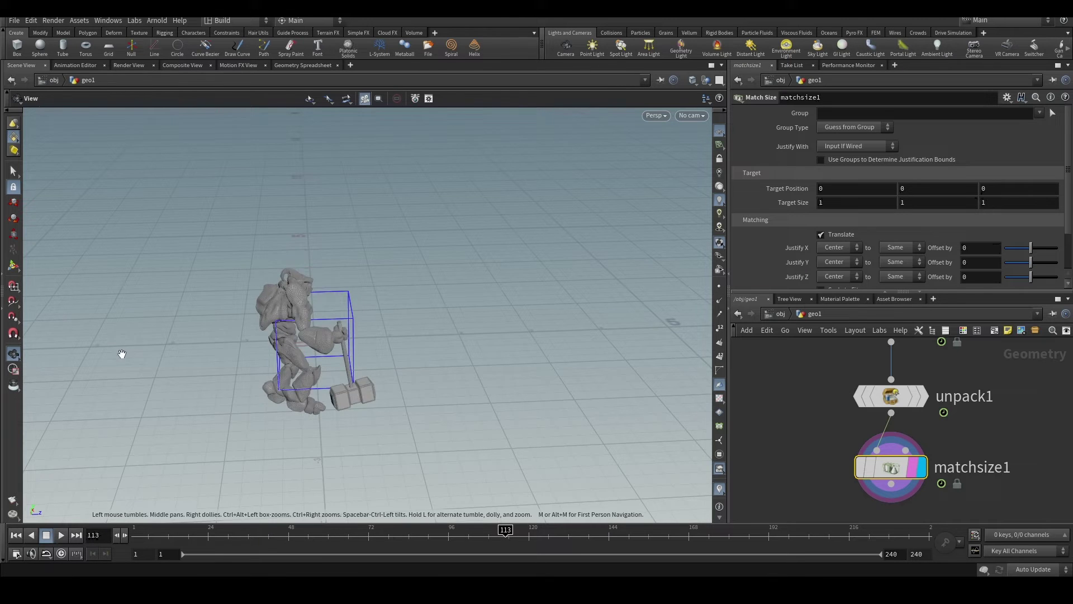
pyautogui.moveTo(119, 354); pyautogui.dragTo(265, 431)
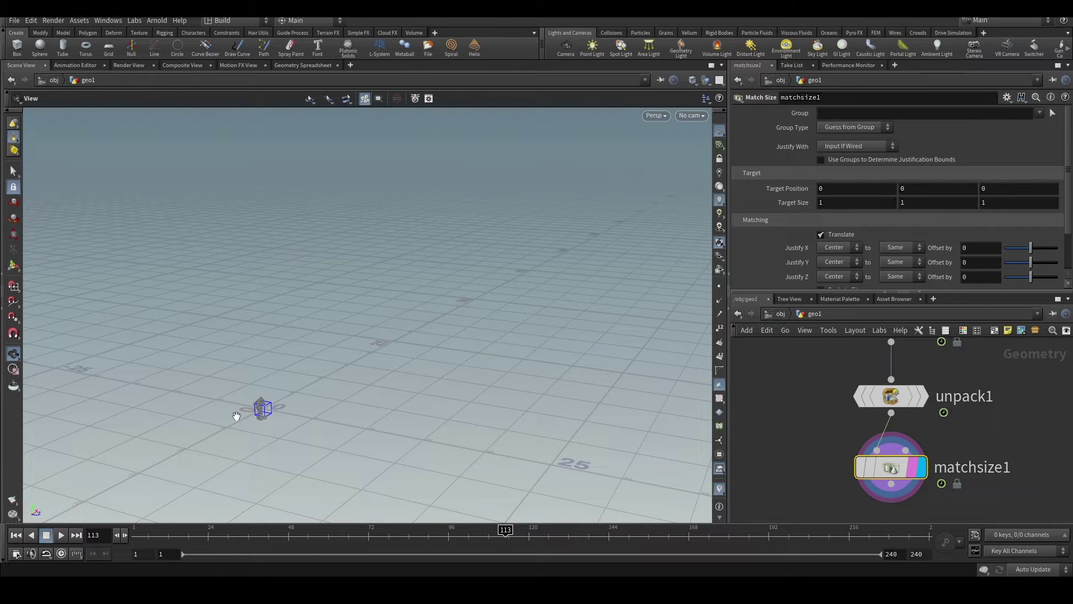
# Display unpack1 and frame the unpacked character far from the origin.
pyautogui.scroll(-3, 892, 414)
pyautogui.scroll(4, 872, 411)
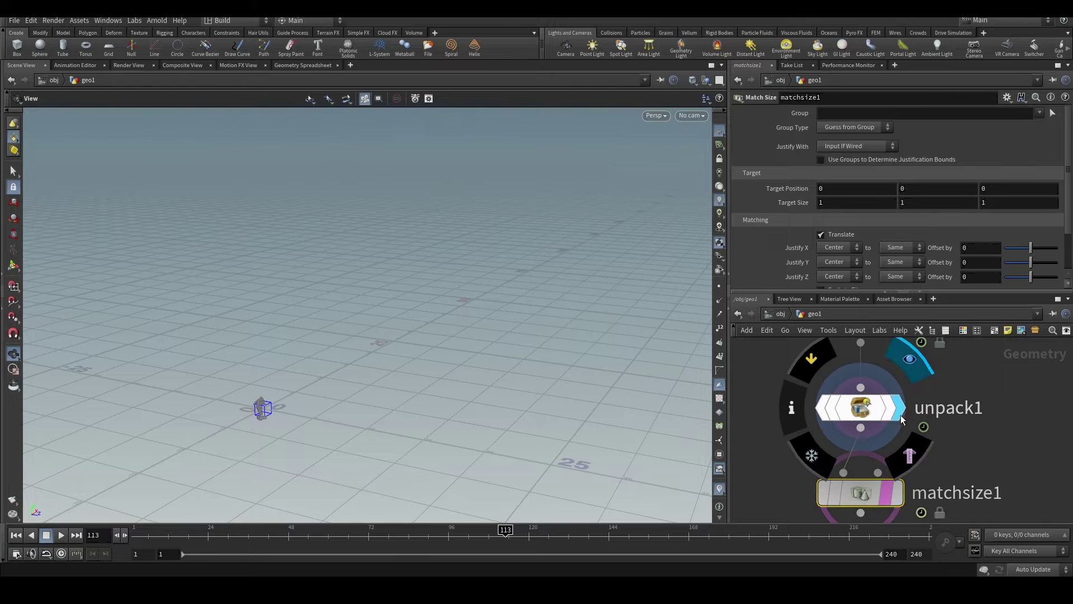
pyautogui.click(897, 408)
pyautogui.click(813, 402)
pyautogui.press('f')
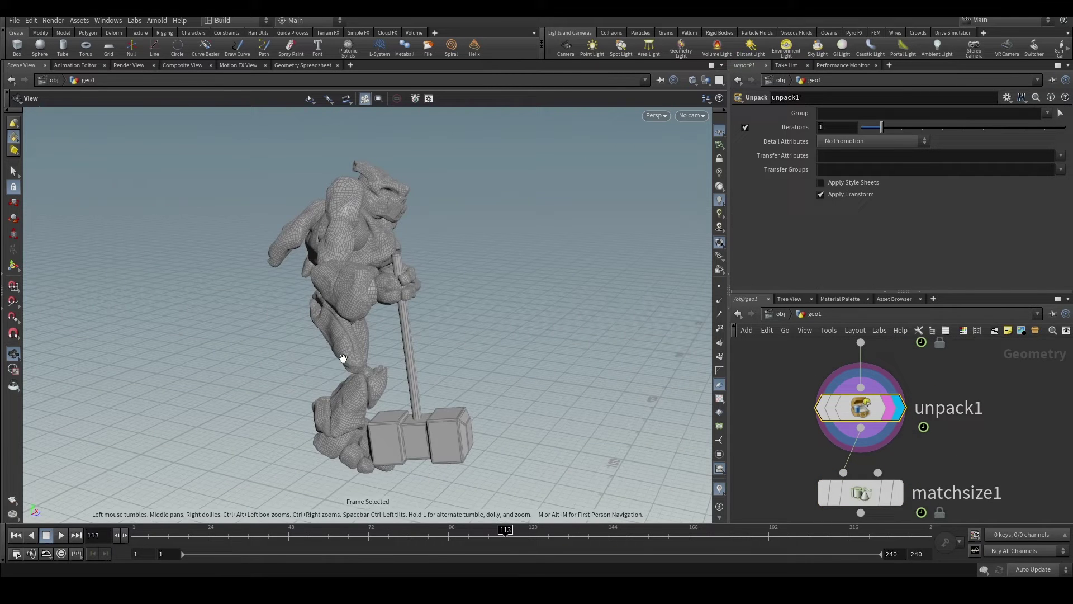
pyautogui.scroll(5, 339, 261)
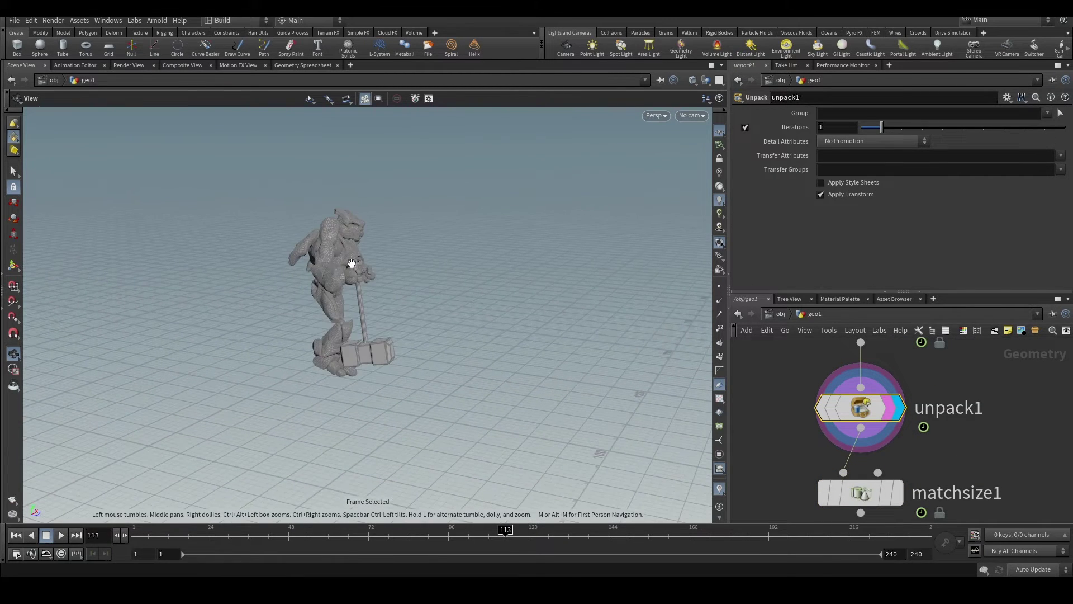
pyautogui.scroll(-3, 423, 232)
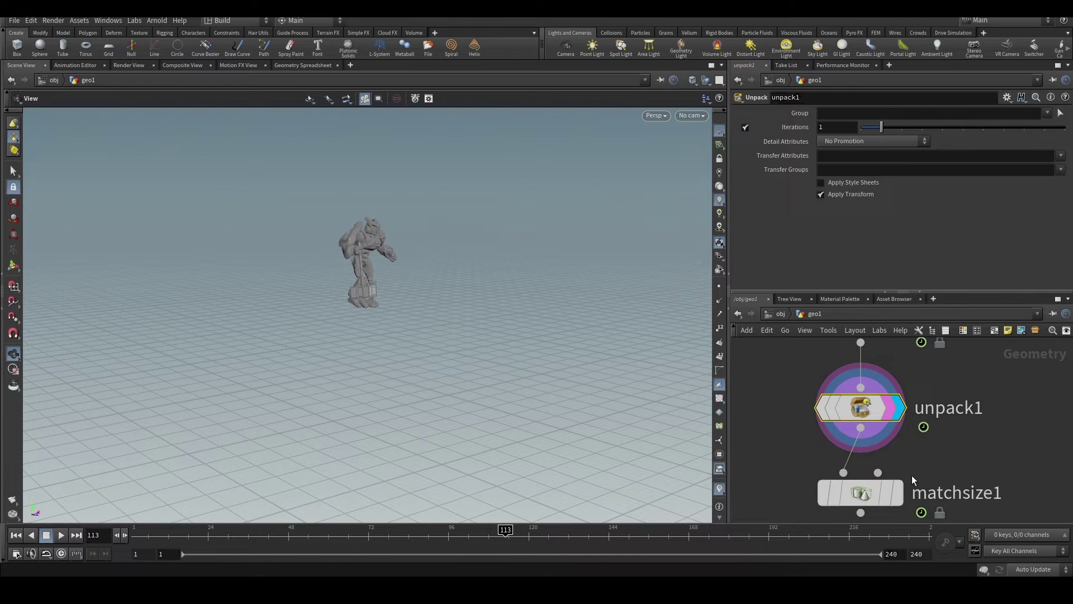
# Select matchsize1 and pan the view to compare it with the distant character.
pyautogui.click(889, 499)
pyautogui.scroll(-6, 469, 206)
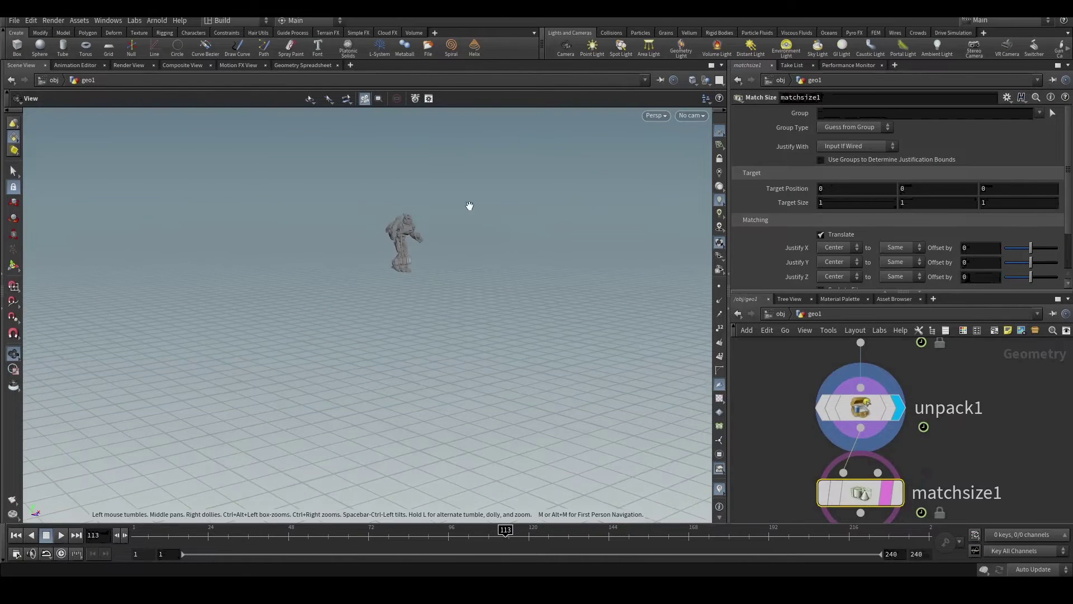
pyautogui.moveTo(400, 215); pyautogui.dragTo(308, 438)
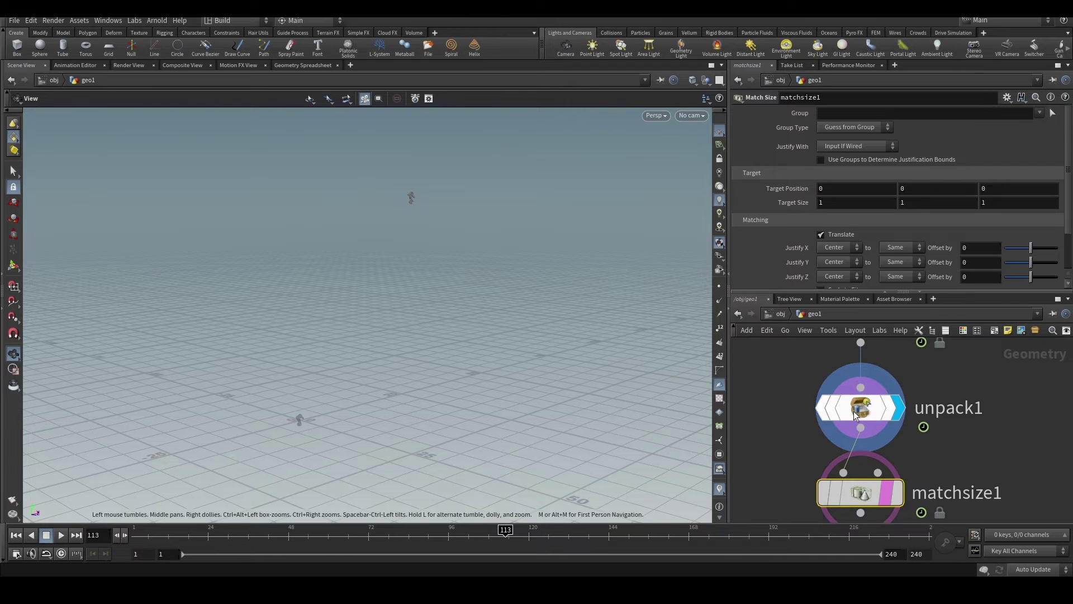
pyautogui.scroll(-3, 870, 431)
pyautogui.press('h')
pyautogui.press('Tab')
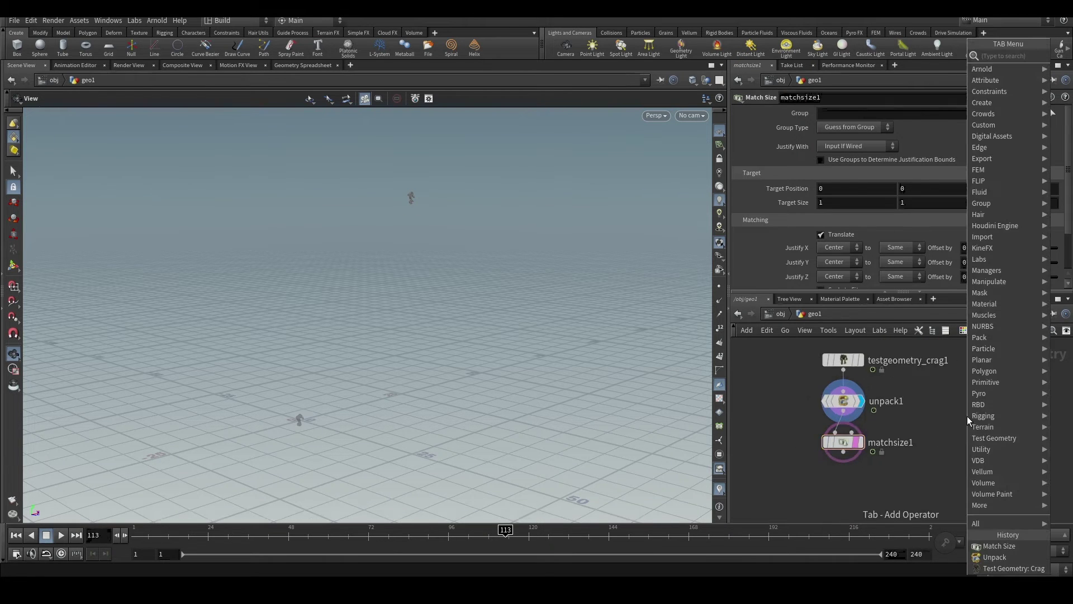
# Insert a Time Shift node (timeshift1) on the wire between unpack1 and matchsize1.
pyautogui.write('timeshift')
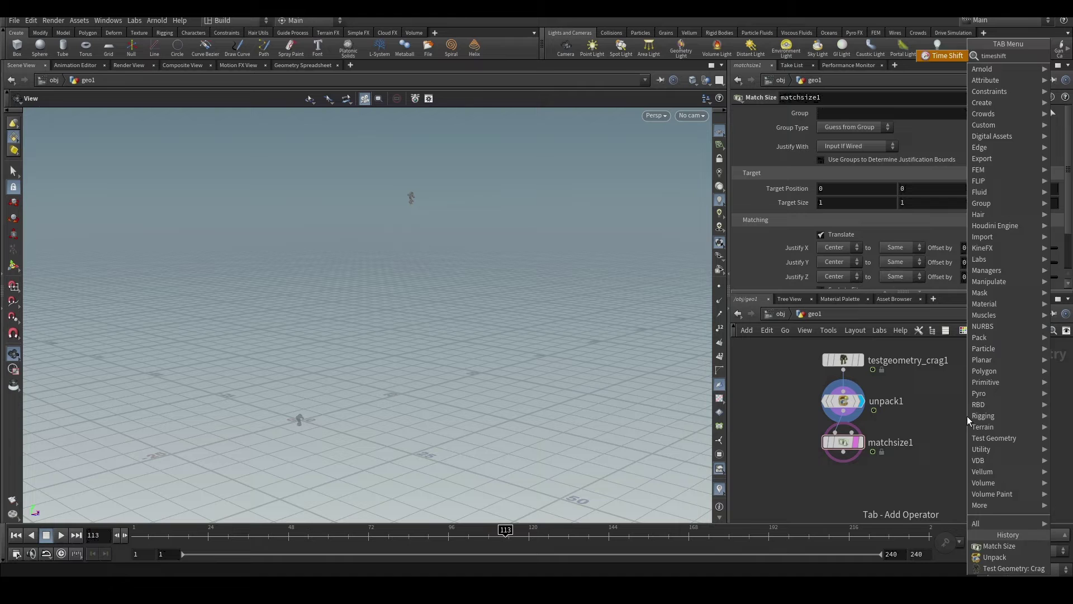
pyautogui.press('Return')
pyautogui.scroll(2, 860, 401)
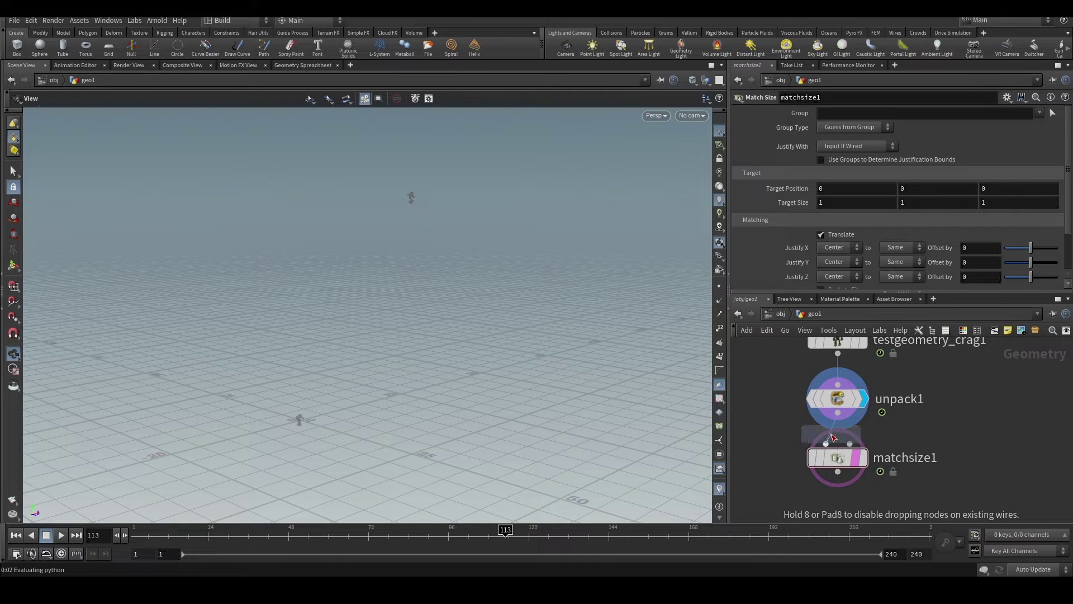
pyautogui.click(837, 446)
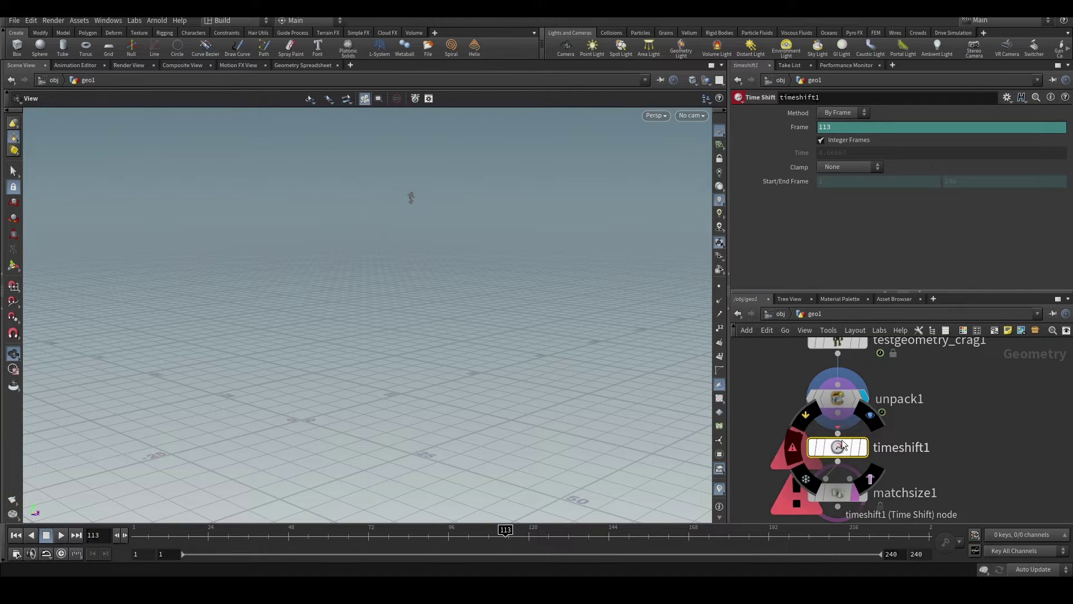
pyautogui.scroll(-2, 908, 421)
pyautogui.scroll(2, 924, 430)
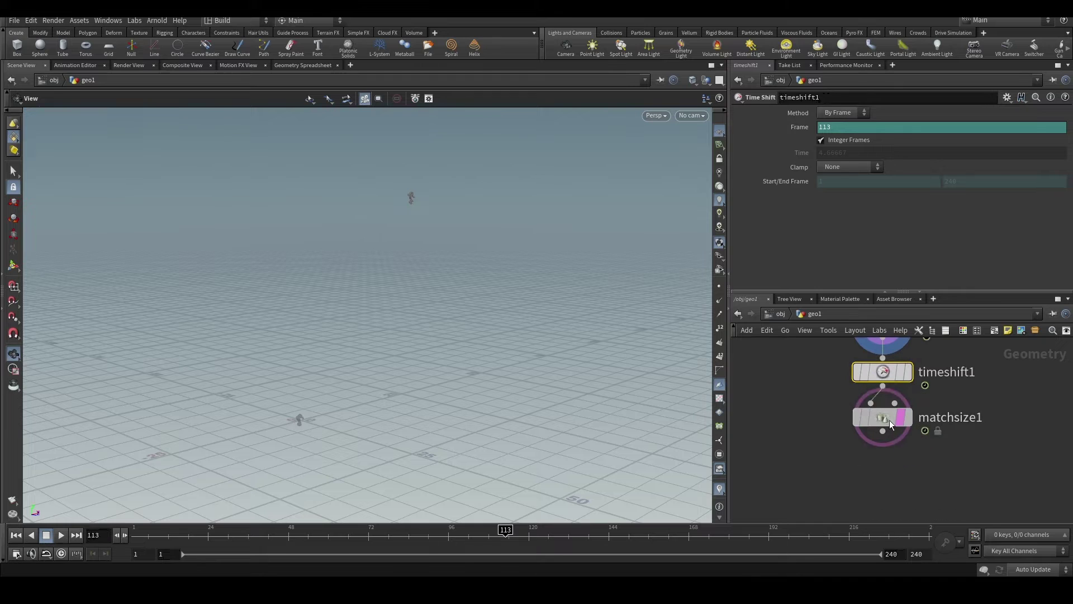
pyautogui.moveTo(889, 420); pyautogui.dragTo(843, 447)
# Jump to frame 83 and select timeshift1.
pyautogui.scroll(-2, 911, 458)
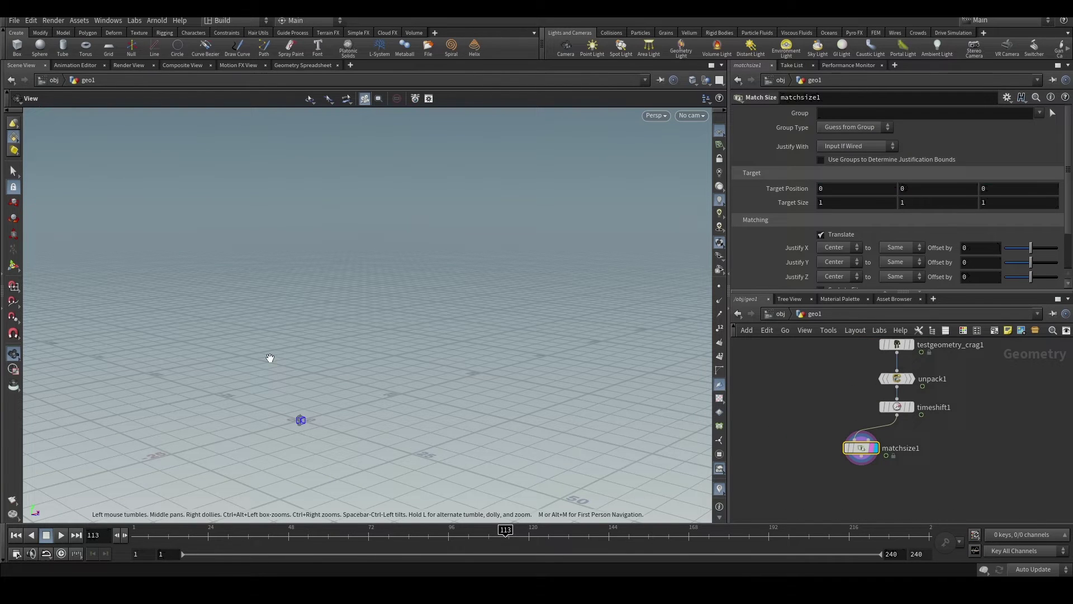
pyautogui.scroll(5, 291, 413)
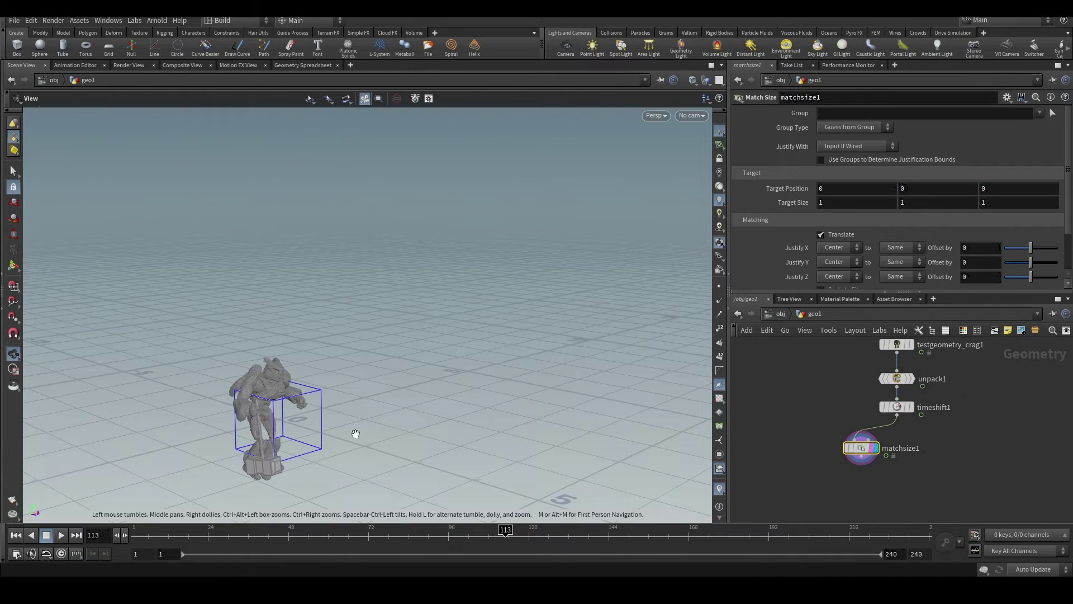
pyautogui.scroll(2, 911, 416)
pyautogui.moveTo(905, 405)
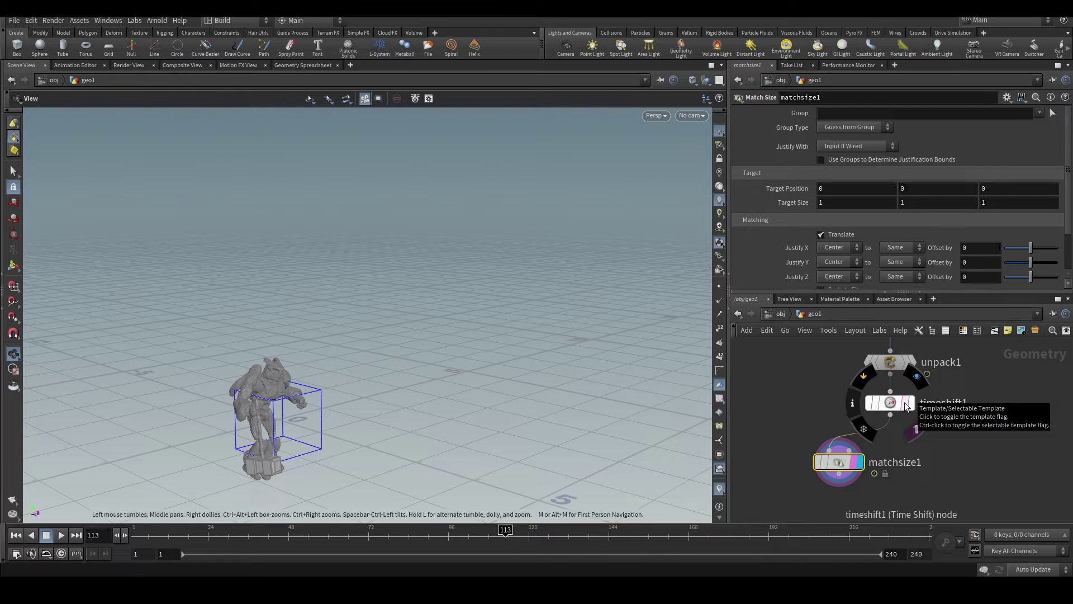
pyautogui.click(406, 534)
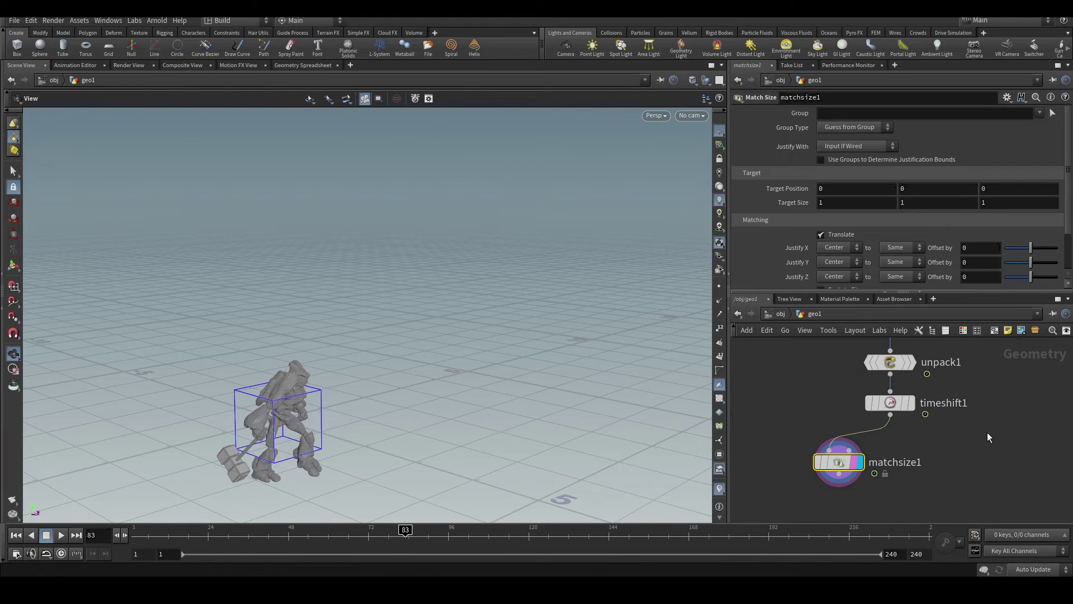
pyautogui.click(894, 405)
# Set timeshift1's Frame to $FSTART and shift the node to the left.
pyautogui.click(836, 131)
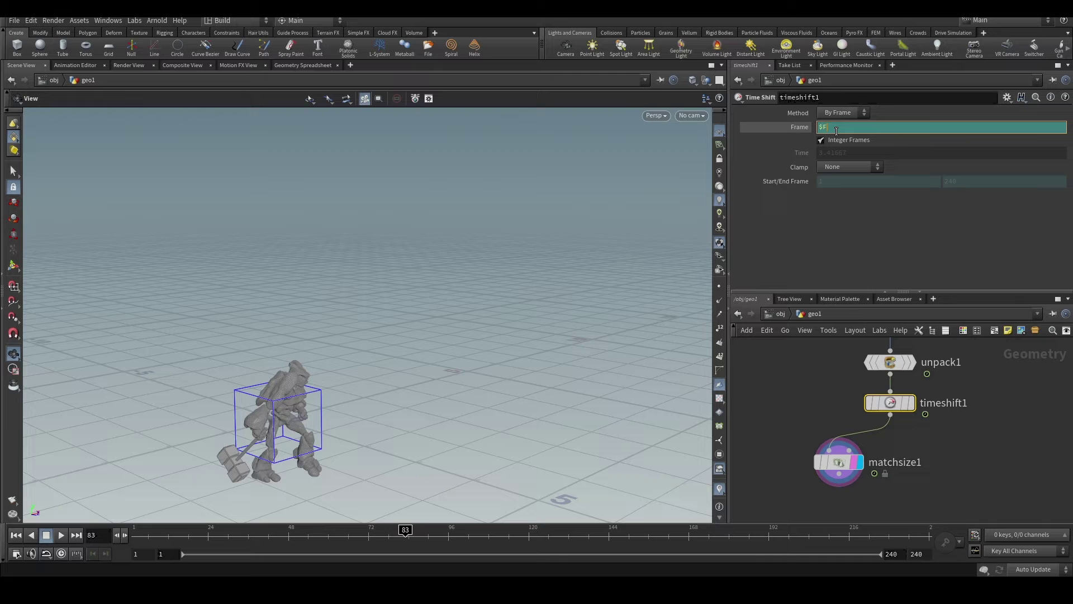
pyautogui.write('START')
pyautogui.press('Return')
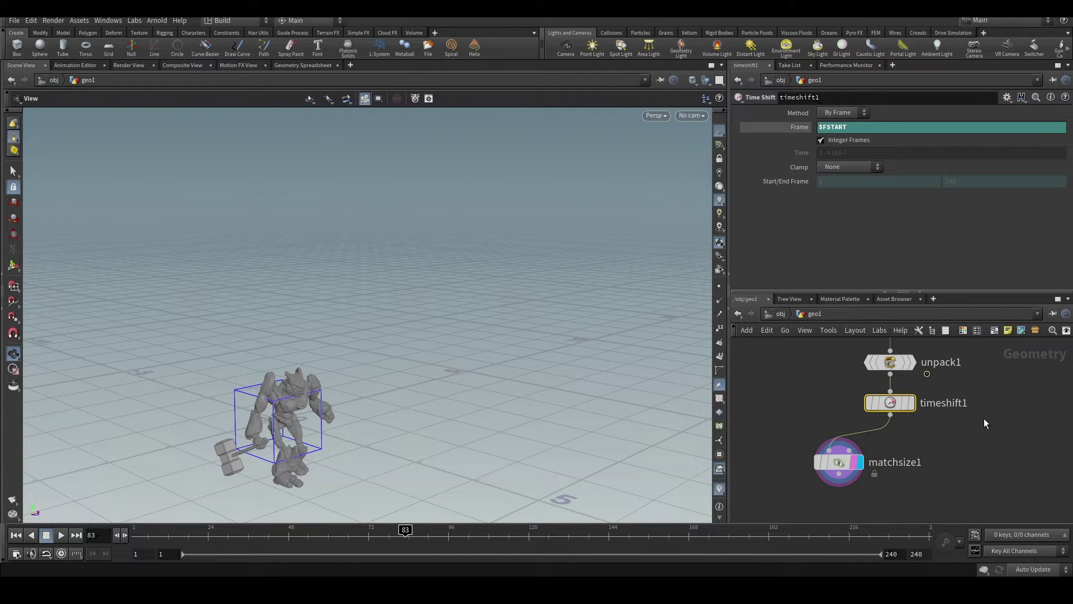
pyautogui.moveTo(893, 406); pyautogui.dragTo(834, 407)
pyautogui.moveTo(949, 423); pyautogui.dragTo(853, 412)
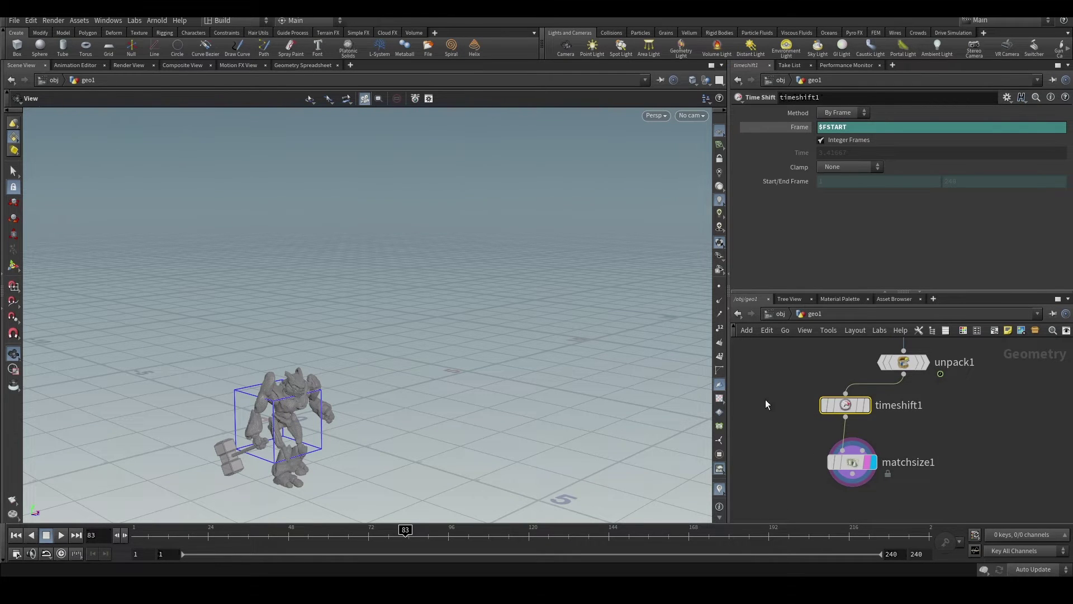
# Circle the distant original and the time-shifted character near the origin, then clear the annotations.
pyautogui.scroll(-3, 301, 274)
pyautogui.scroll(-3, 301, 274)
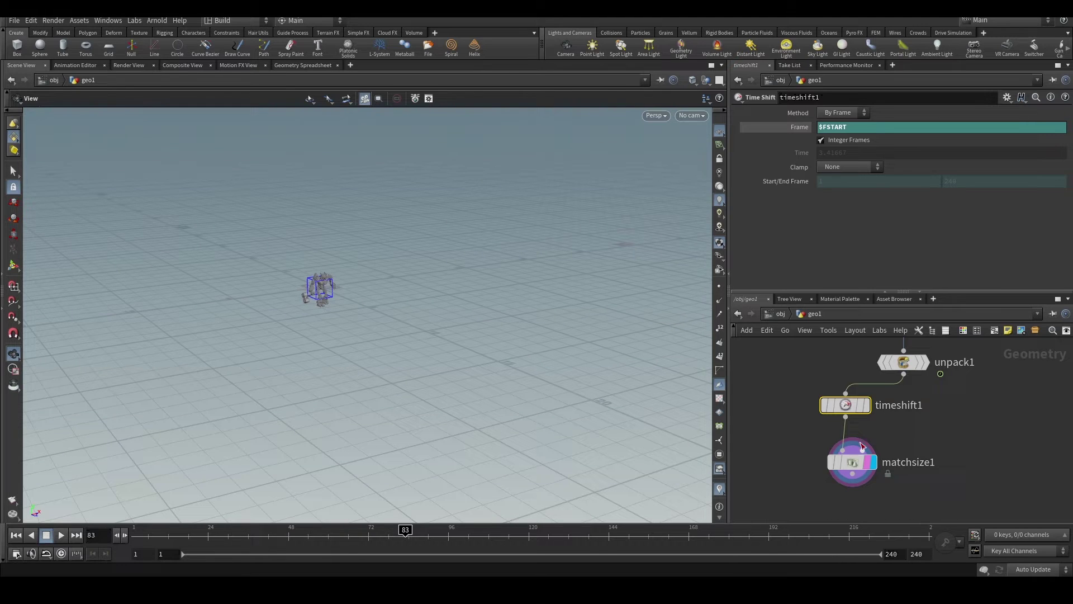
pyautogui.moveTo(864, 414)
pyautogui.scroll(-5, 319, 419)
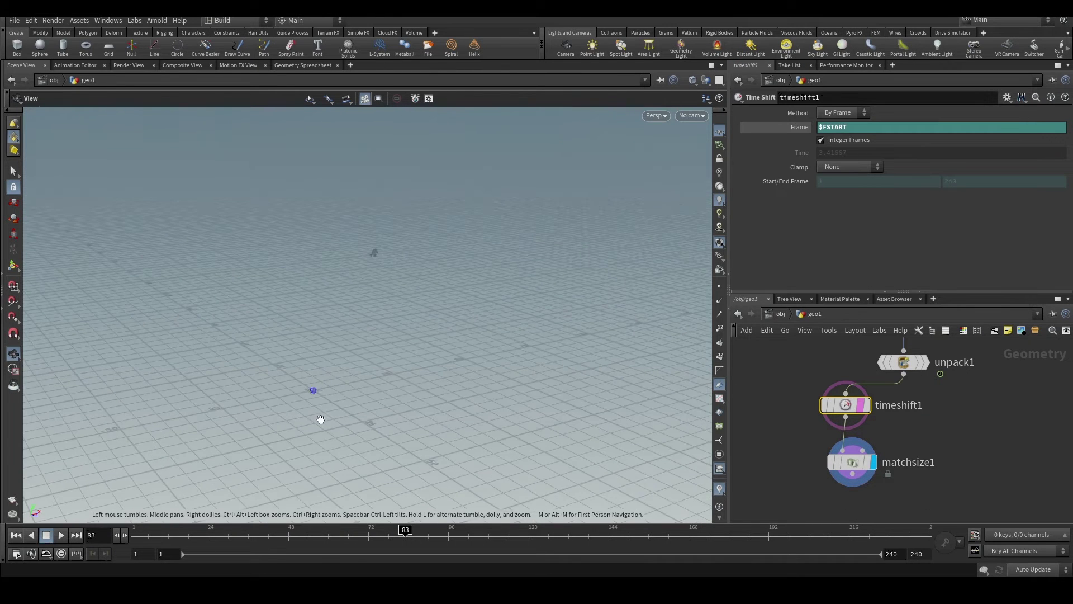
pyautogui.moveTo(337, 329); pyautogui.dragTo(395, 247)
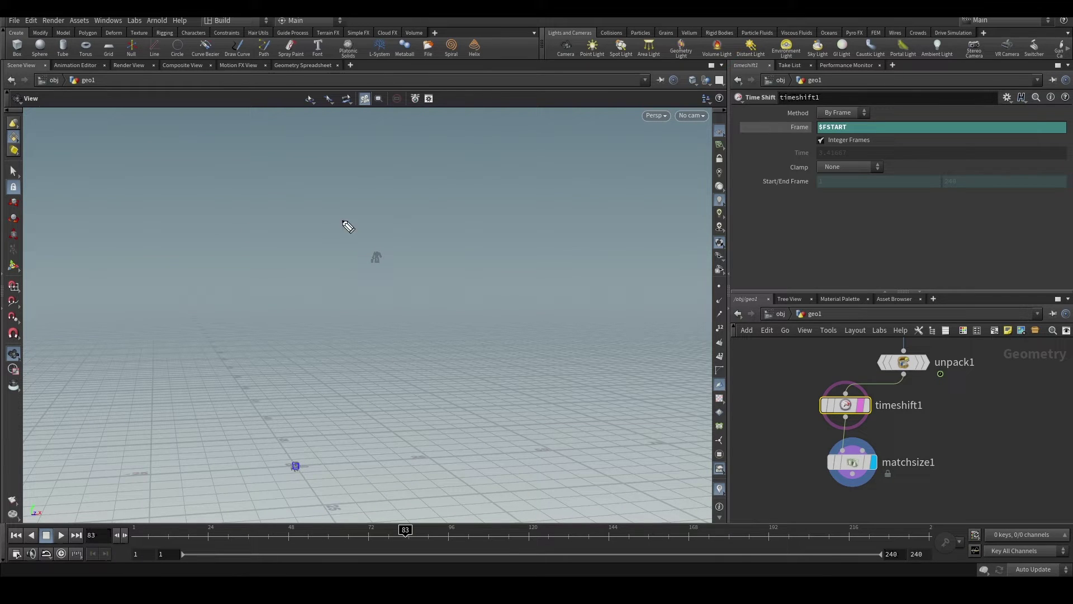
pyautogui.moveTo(369, 221); pyautogui.dragTo(362, 288)
pyautogui.moveTo(307, 443)
pyautogui.mouseDown()
pyautogui.moveTo(270, 487)
pyautogui.moveTo(327, 472)
pyautogui.moveTo(268, 435)
pyautogui.mouseUp()
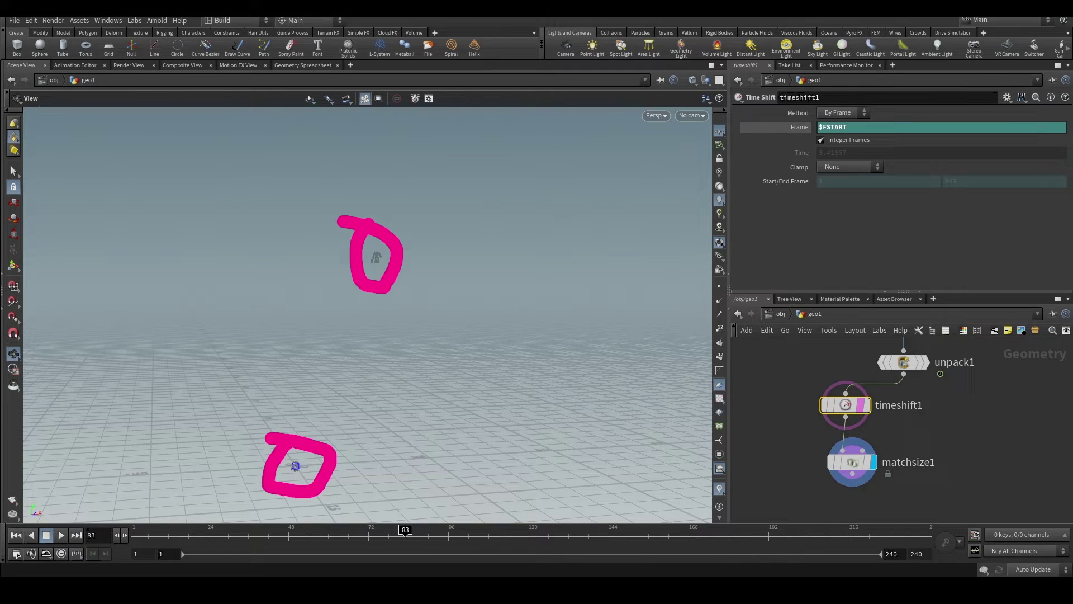
pyautogui.press('Escape')
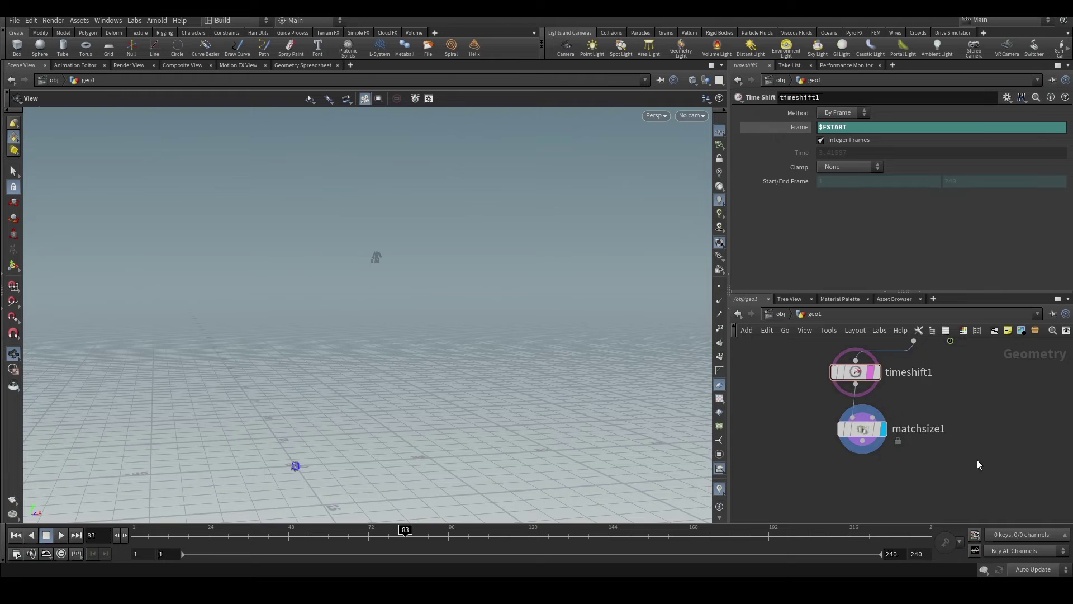
# Add an Attribute Wrangle node and wire timeshift1 into its first input.
pyautogui.press('Tab')
pyautogui.write('a')
pyautogui.press('Return')
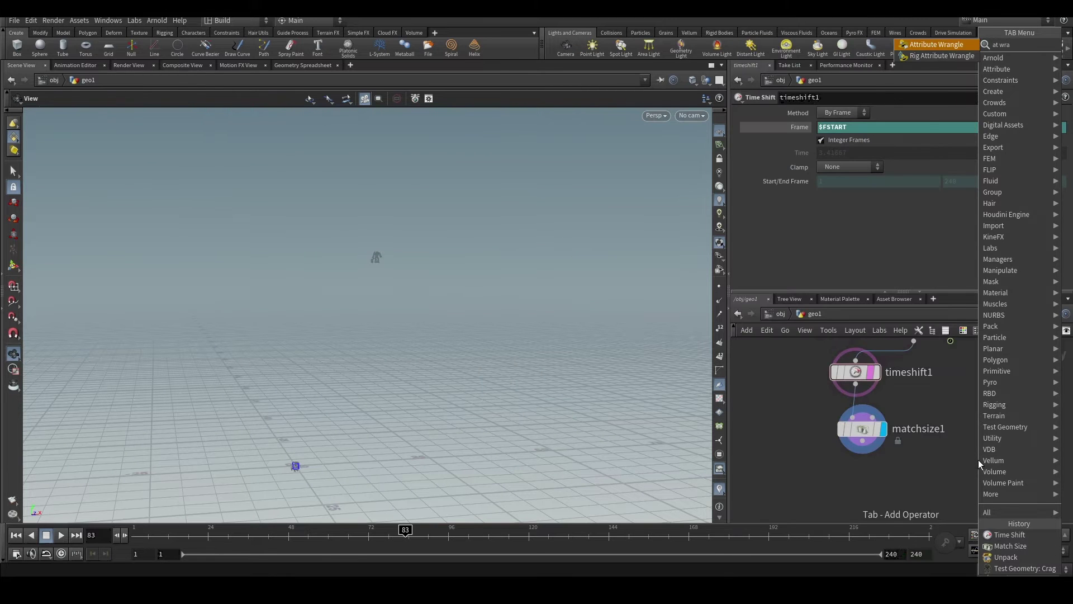
pyautogui.click(920, 470)
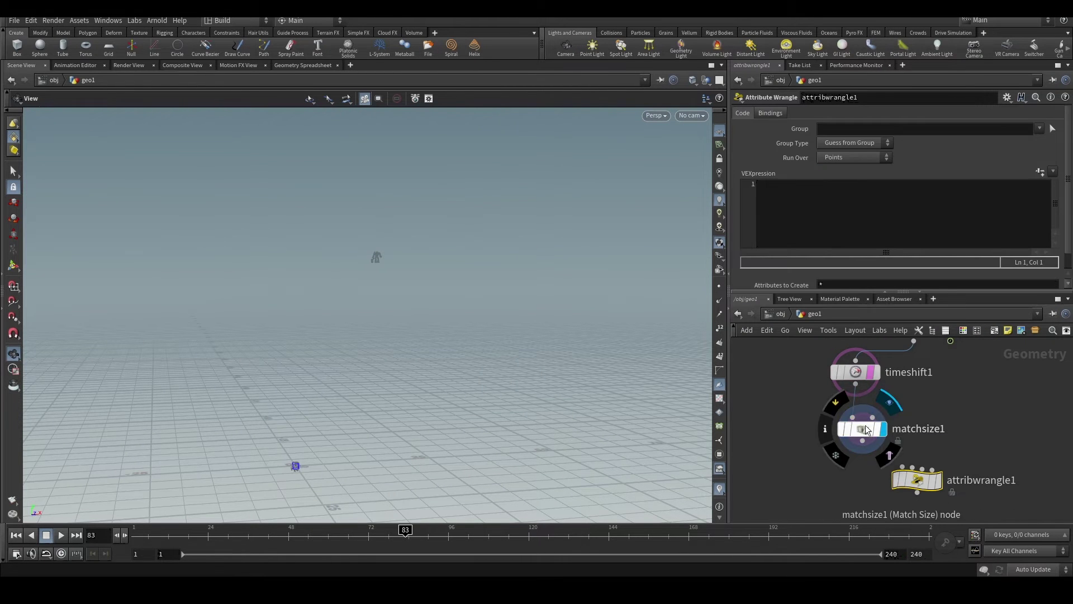
pyautogui.moveTo(862, 429); pyautogui.dragTo(803, 424)
pyautogui.moveTo(912, 468); pyautogui.dragTo(827, 460)
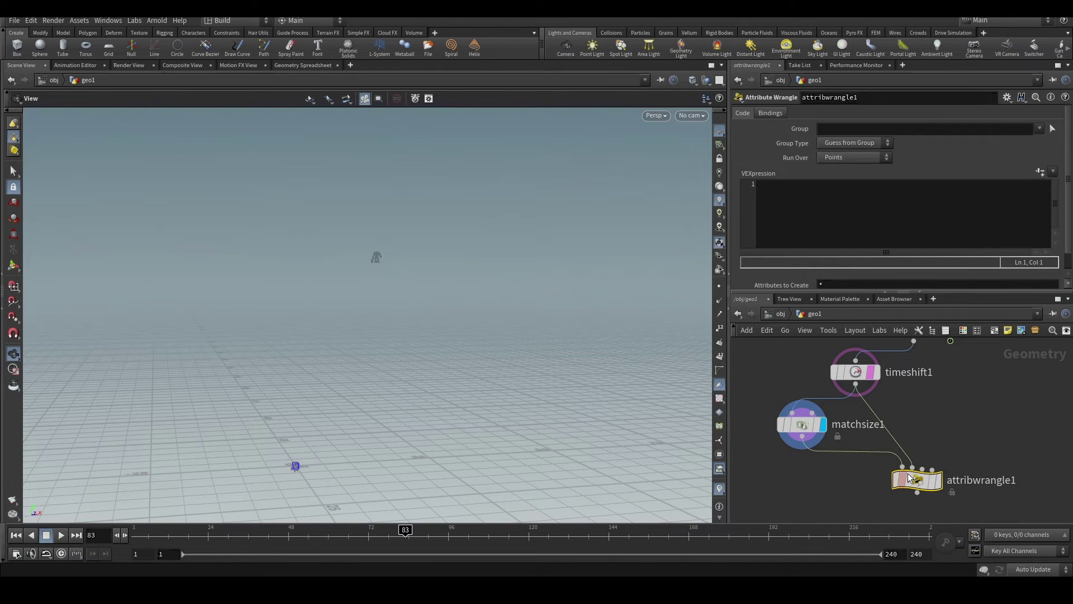
pyautogui.moveTo(908, 477); pyautogui.dragTo(846, 467)
# Display attribwrangle1's result, review matchsize1 and timeshift1, then open the wrangle's parameters.
pyautogui.scroll(3, 847, 466)
pyautogui.press('r')
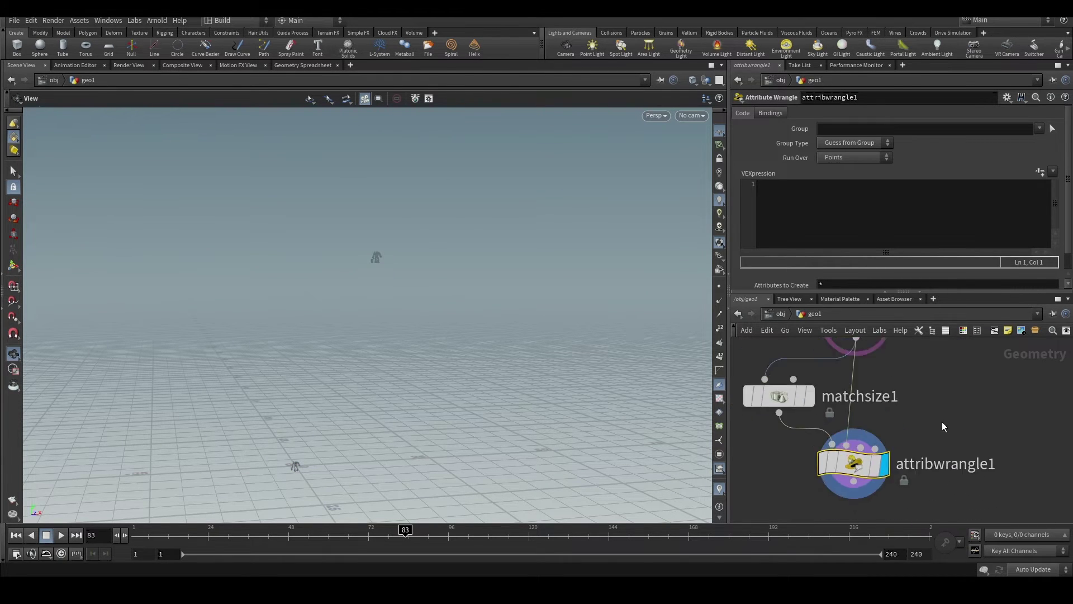
pyautogui.scroll(-1, 941, 427)
pyautogui.click(807, 401)
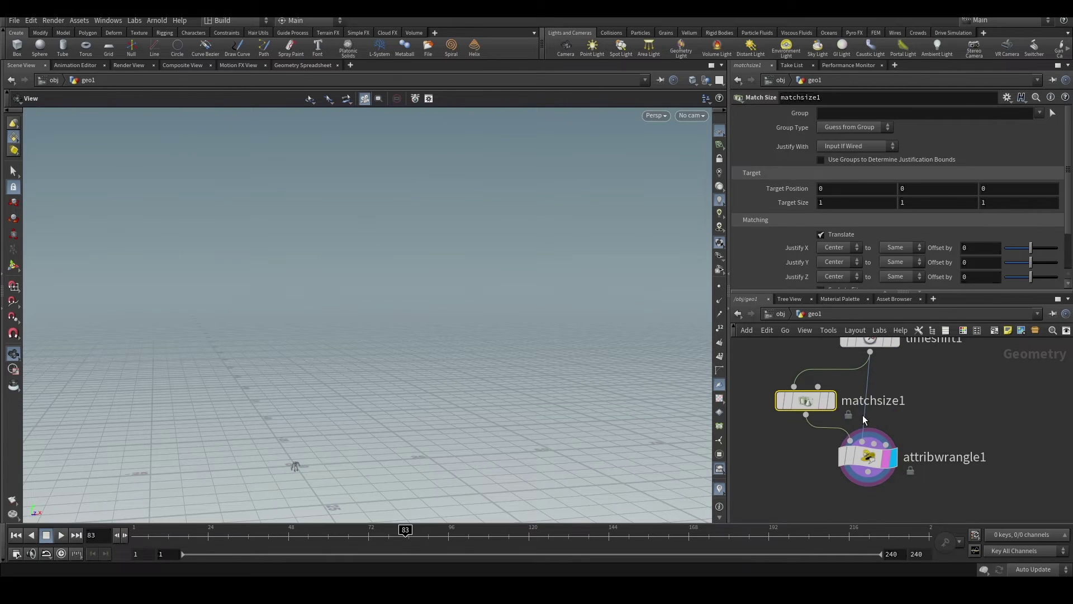
pyautogui.moveTo(908, 415); pyautogui.dragTo(874, 469, button='middle')
pyautogui.click(838, 394)
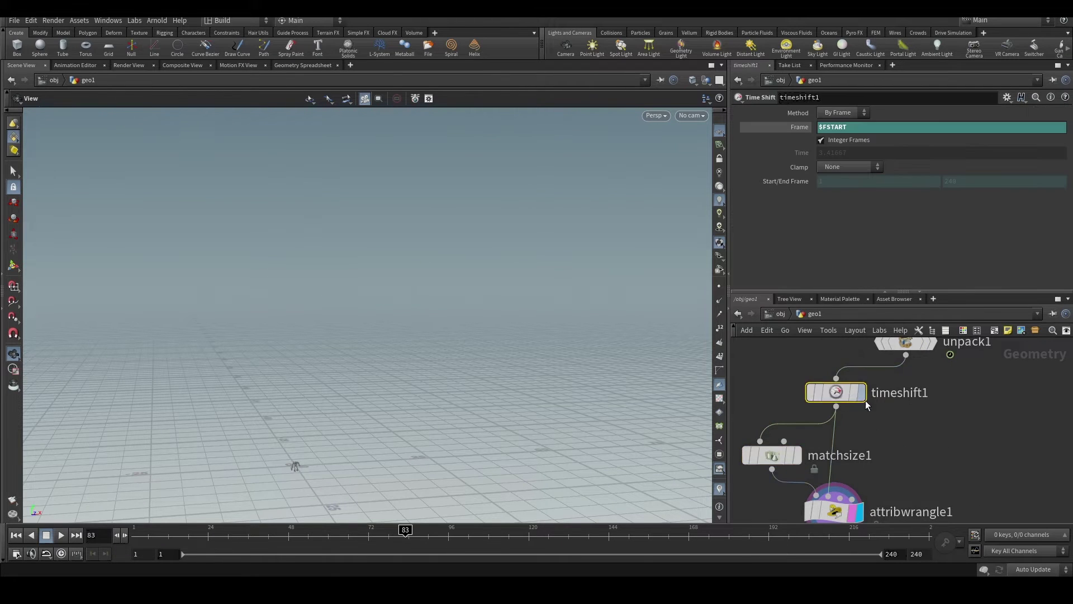
pyautogui.scroll(-3, 902, 401)
pyautogui.click(867, 457)
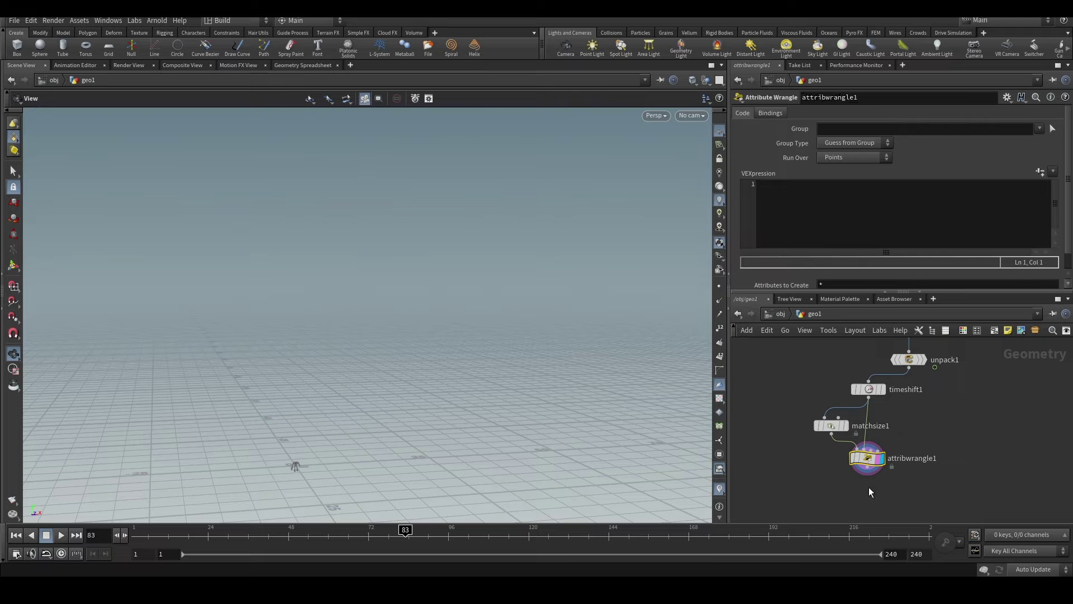
# Begin the wrangle code with 'v@some =' and check the timeshift1 and matchsize1 settings.
pyautogui.click(818, 235)
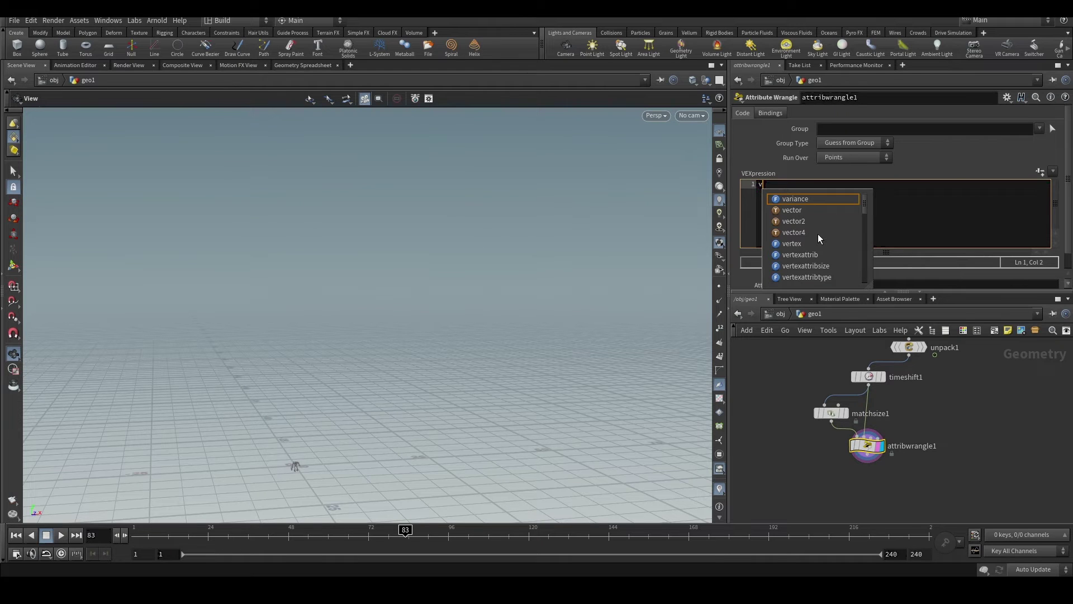
pyautogui.write('v@some ')
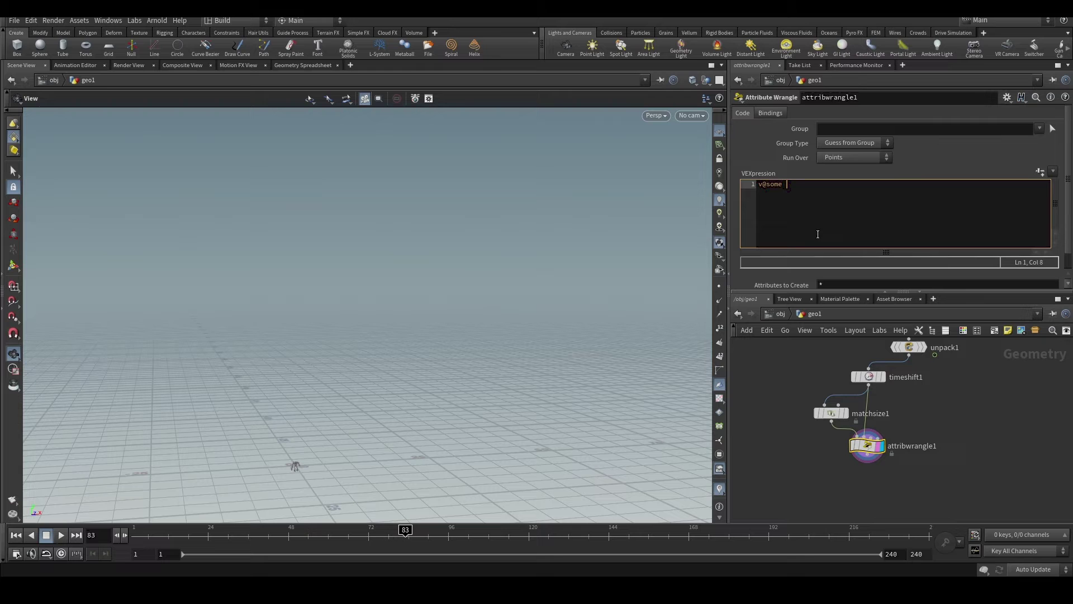
pyautogui.write('=')
pyautogui.click(868, 376)
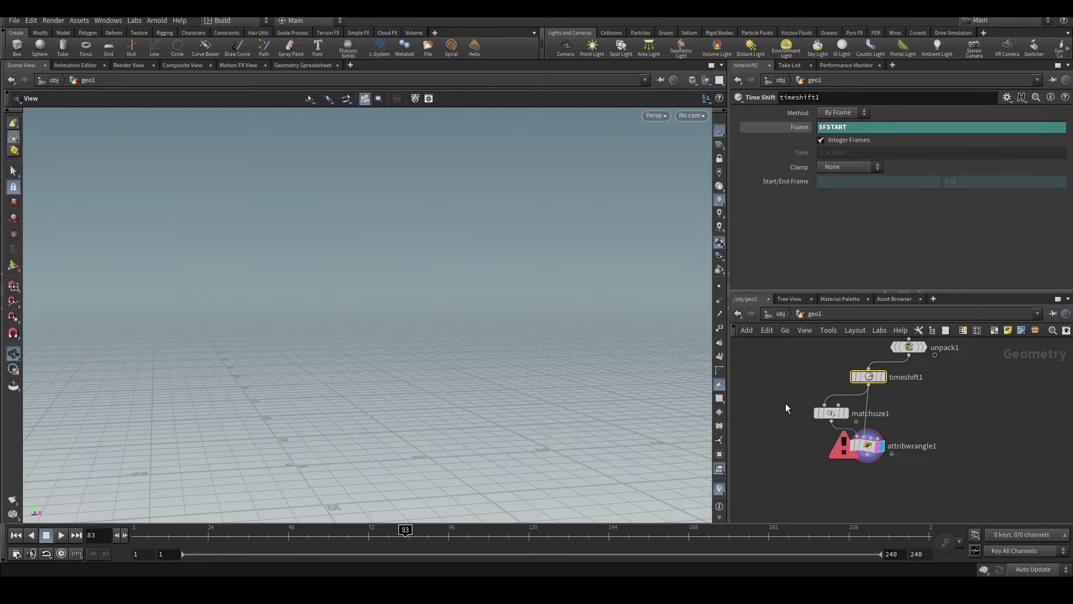
pyautogui.moveTo(785, 404); pyautogui.dragTo(865, 419)
pyautogui.click(869, 376)
pyautogui.moveTo(783, 408); pyautogui.dragTo(860, 424)
pyautogui.click(866, 445)
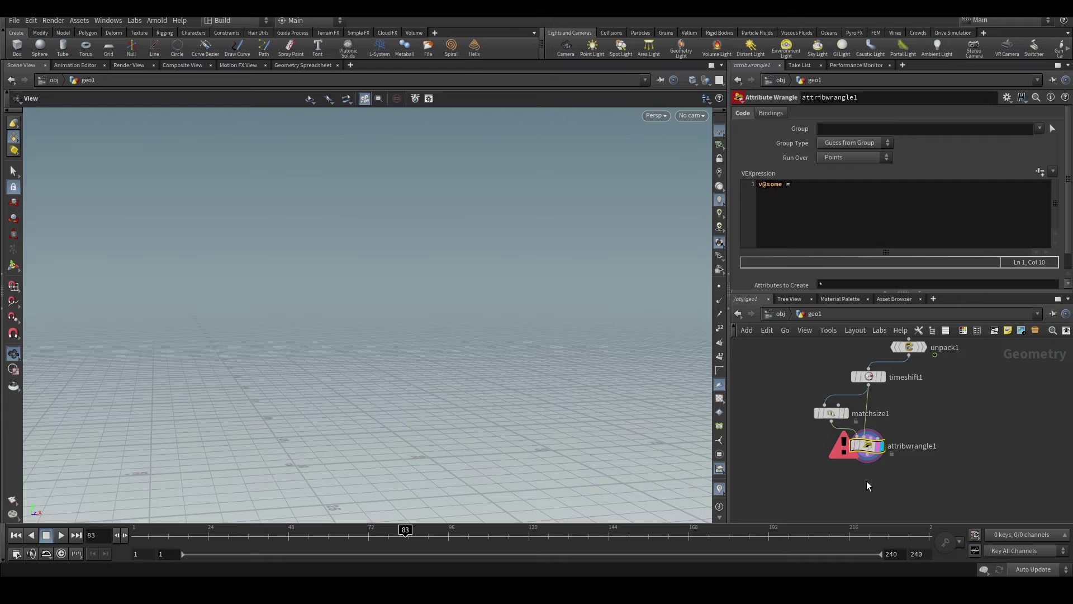
pyautogui.click(818, 183)
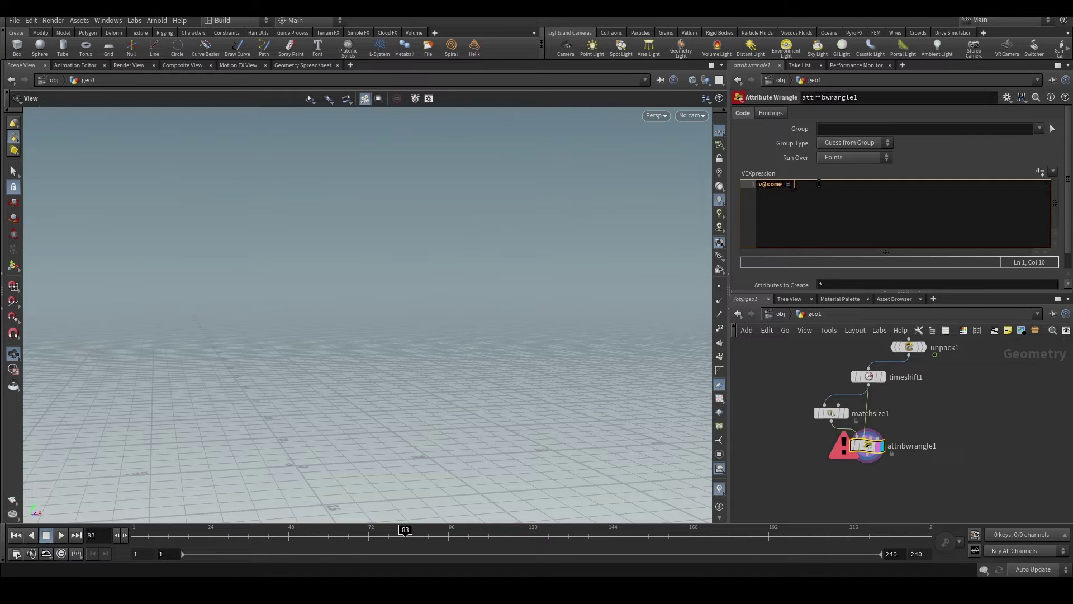
pyautogui.write('point')
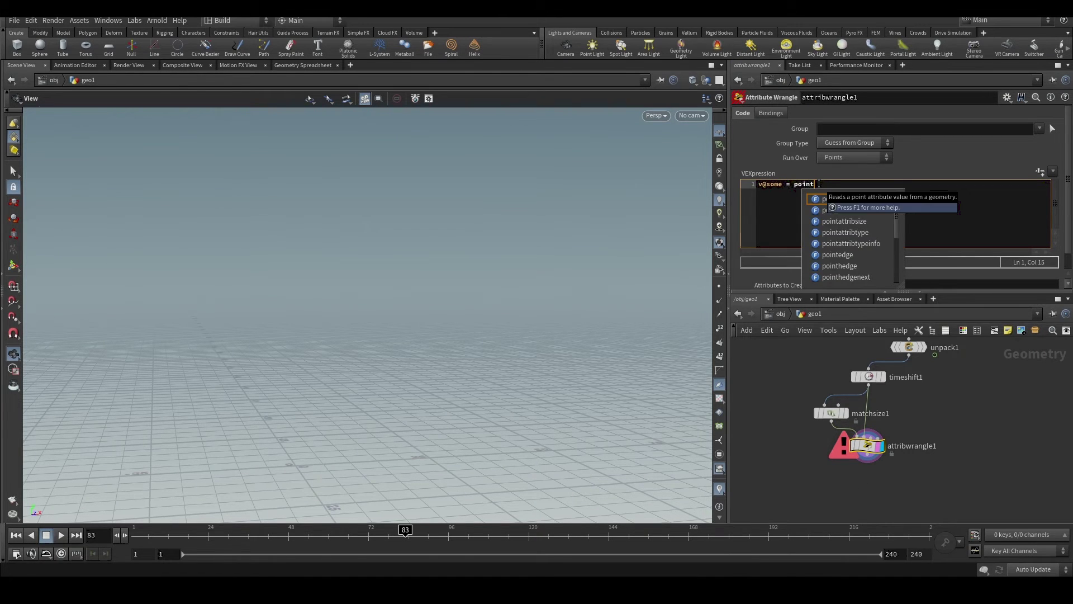
pyautogui.write('()')
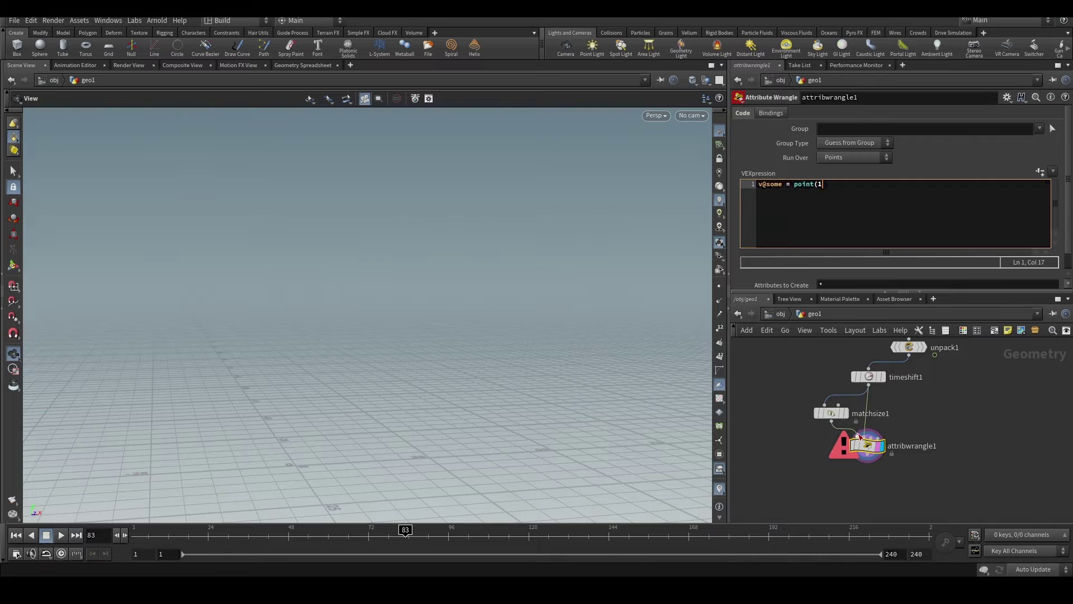
pyautogui.scroll(3, 863, 438)
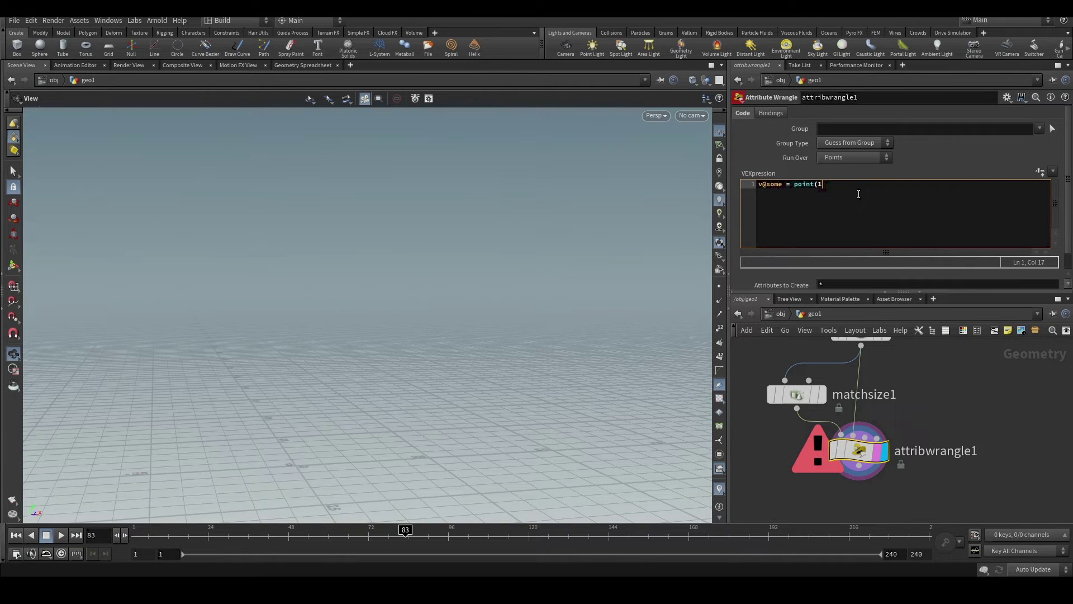
pyautogui.write('1, "P", @ptnum) -')
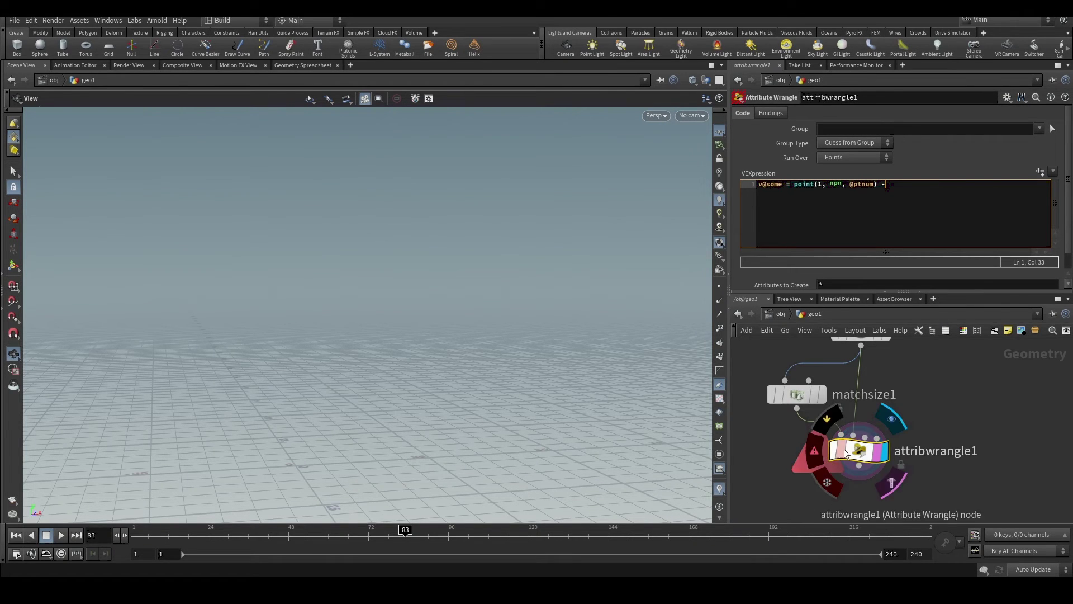
pyautogui.moveTo(797, 396)
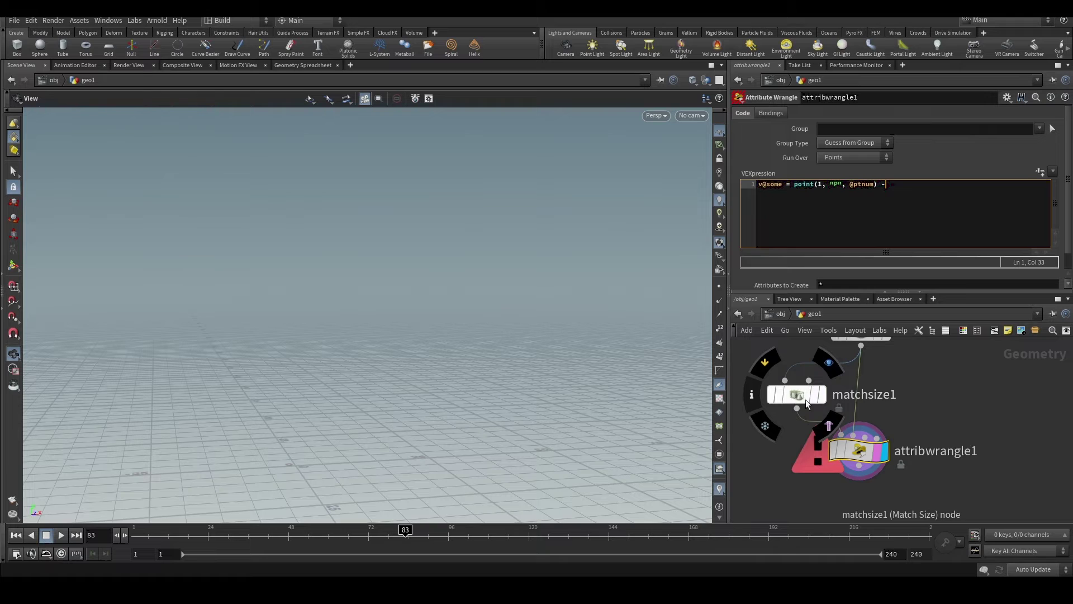
pyautogui.write('v@P;')
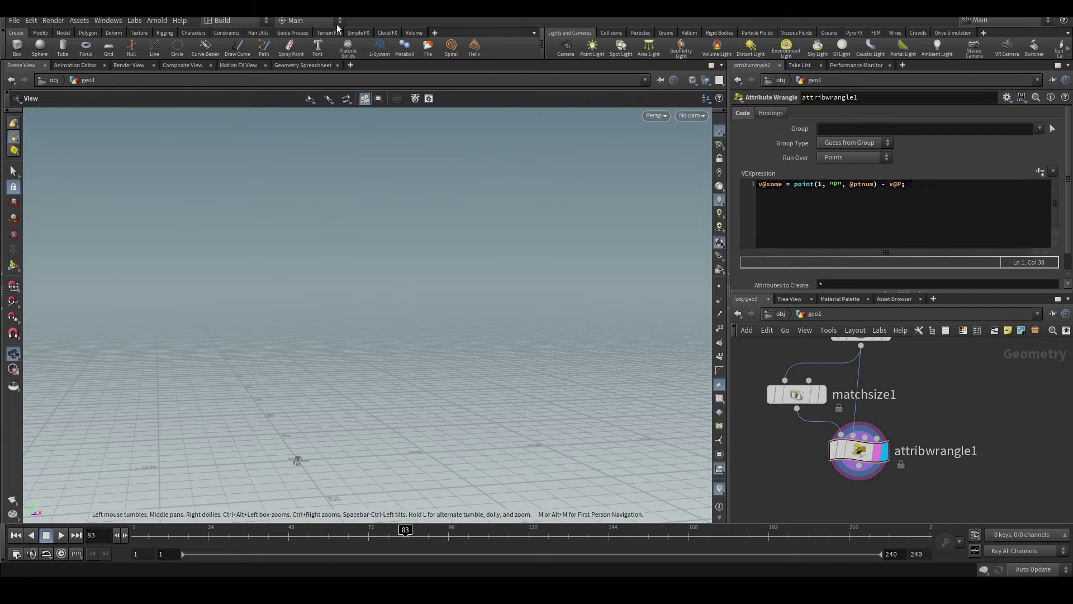
pyautogui.click(302, 65)
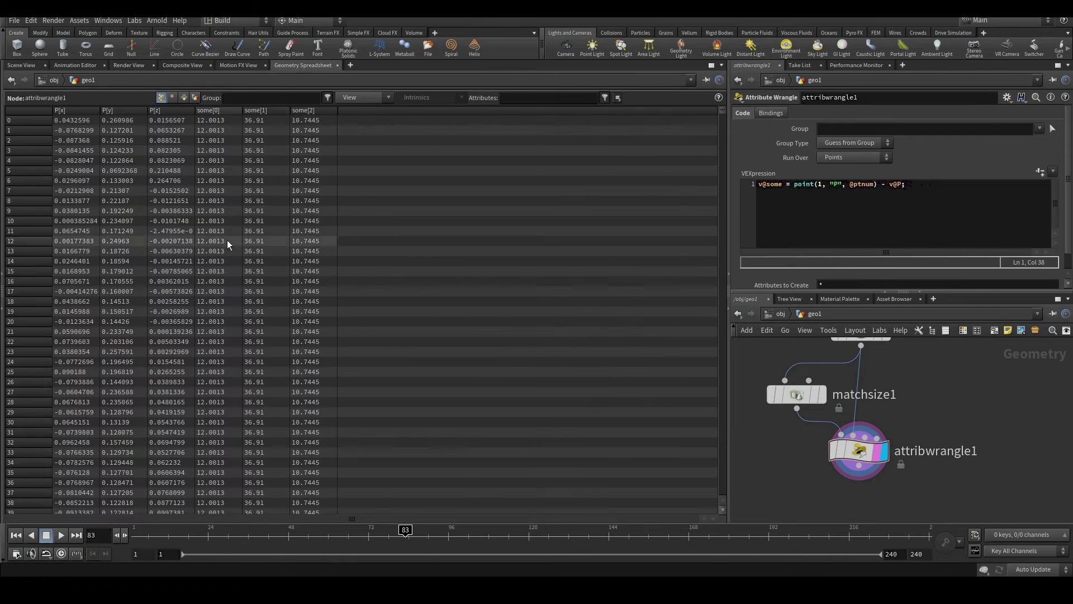
pyautogui.click(217, 109)
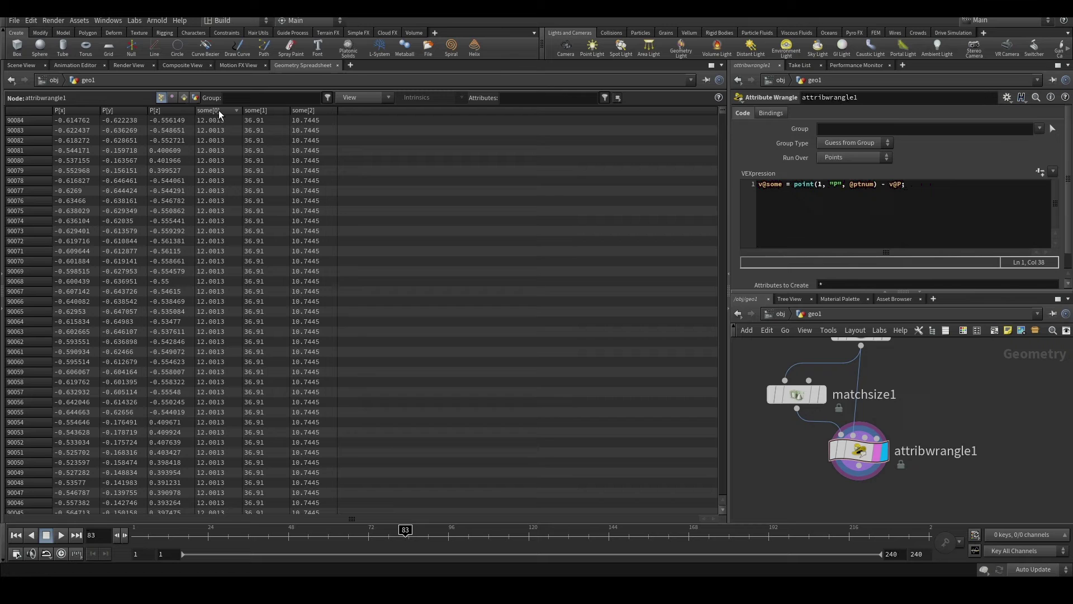
pyautogui.click(219, 109)
pyautogui.click(219, 109)
pyautogui.click(219, 110)
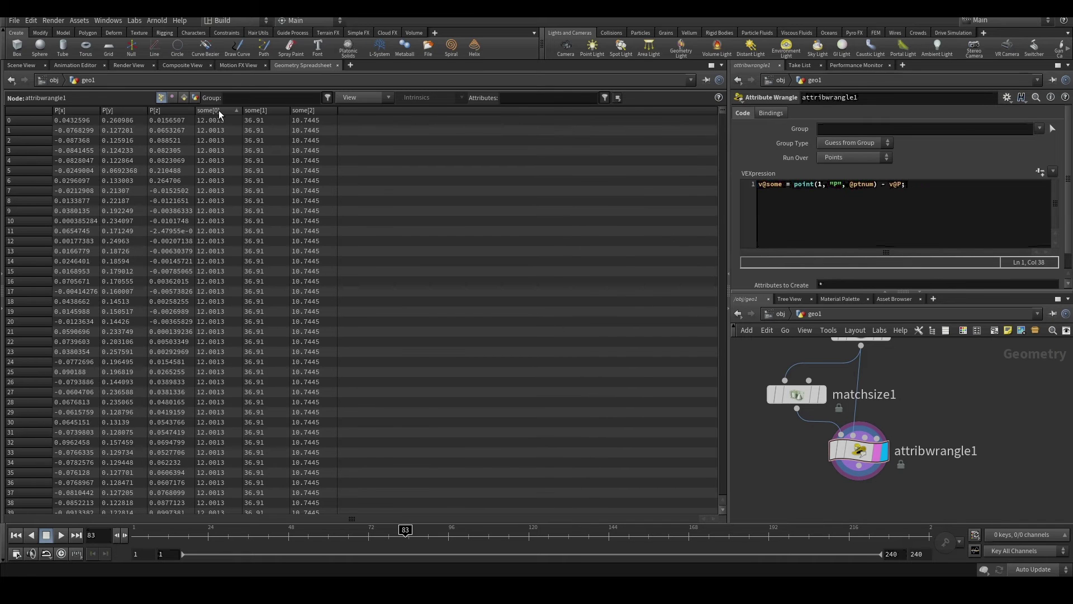
pyautogui.click(24, 65)
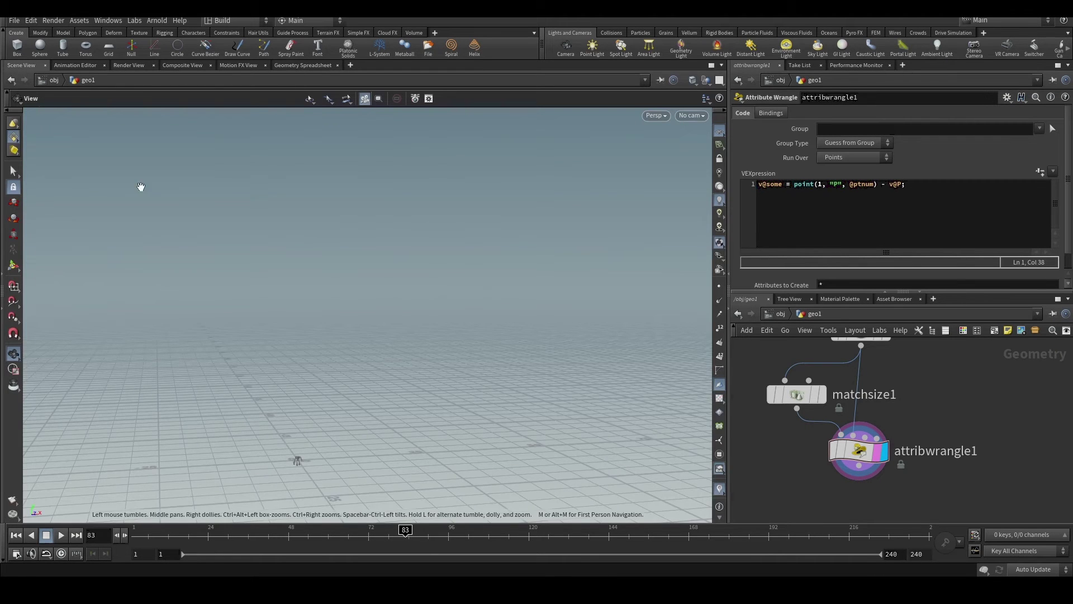
pyautogui.moveTo(335, 378); pyautogui.dragTo(391, 453)
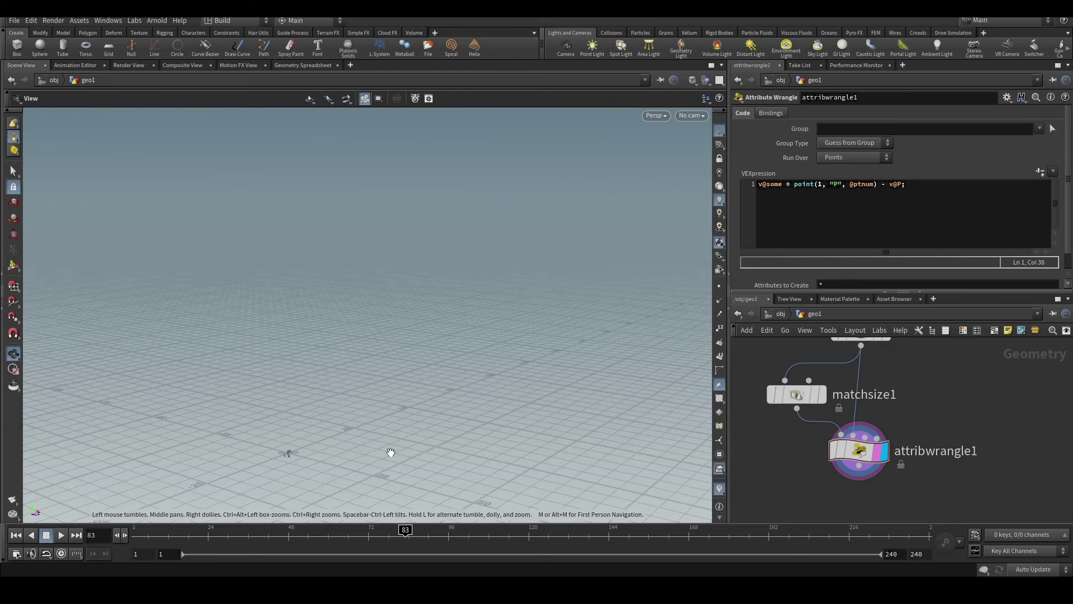
# Wire unpack1 into attribwrangle1's third input and start an empty second line of VEX code.
pyautogui.scroll(-3, 924, 431)
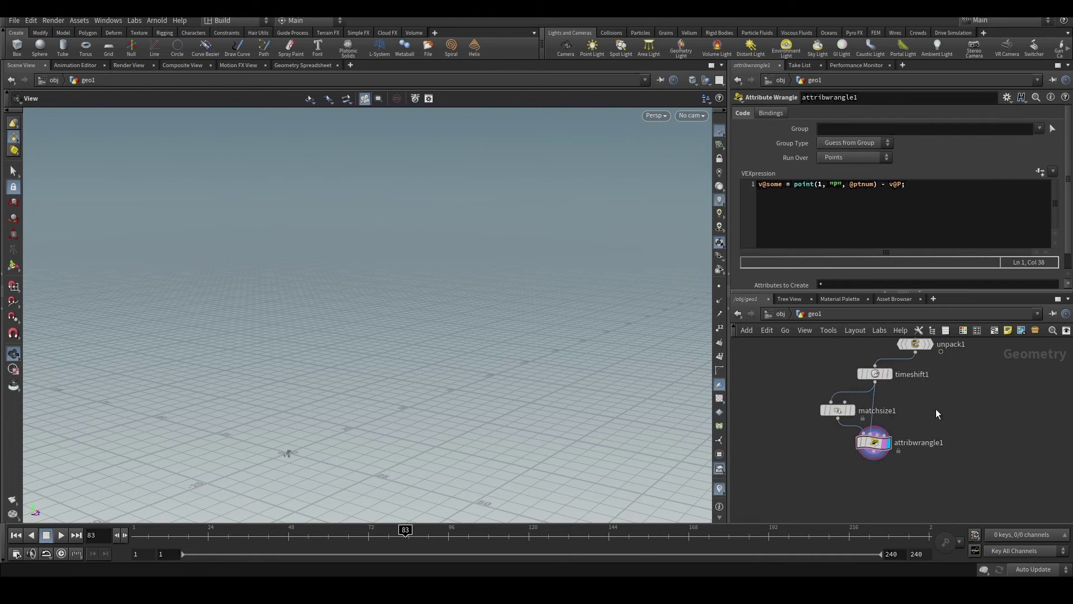
pyautogui.scroll(2, 891, 377)
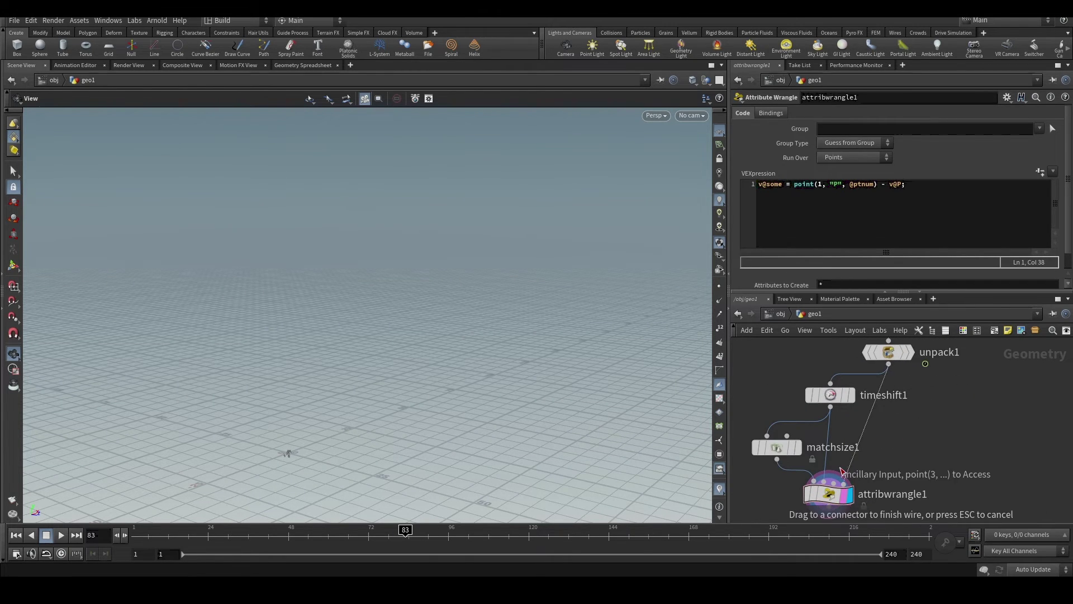
pyautogui.scroll(-2, 857, 476)
pyautogui.scroll(2, 858, 477)
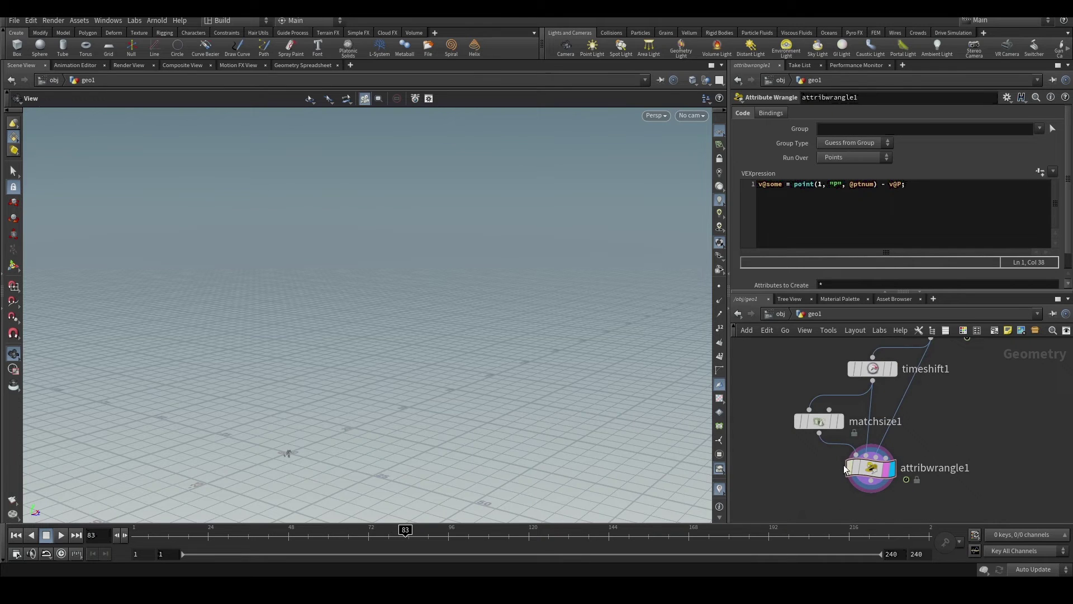
pyautogui.moveTo(1001, 459); pyautogui.dragTo(815, 494)
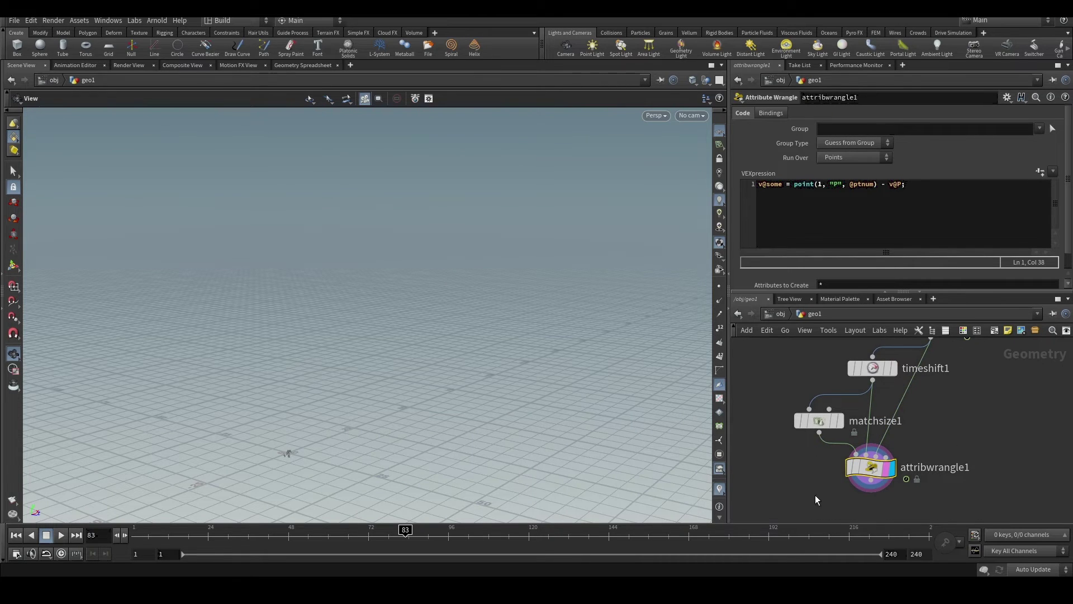
pyautogui.scroll(-2, 950, 447)
pyautogui.scroll(2, 991, 457)
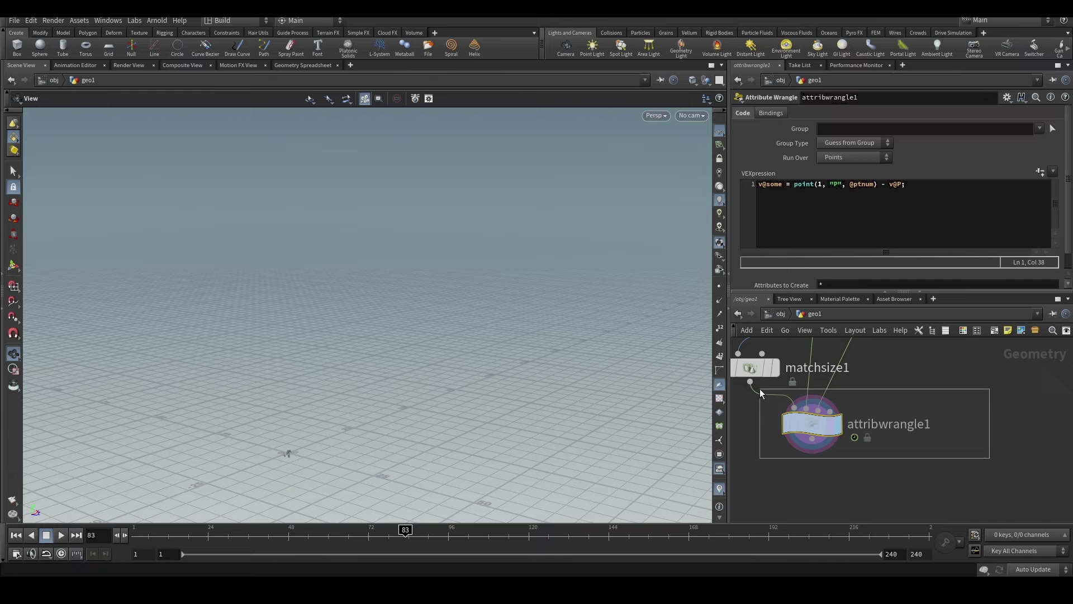
pyautogui.click(922, 192)
pyautogui.press('Return')
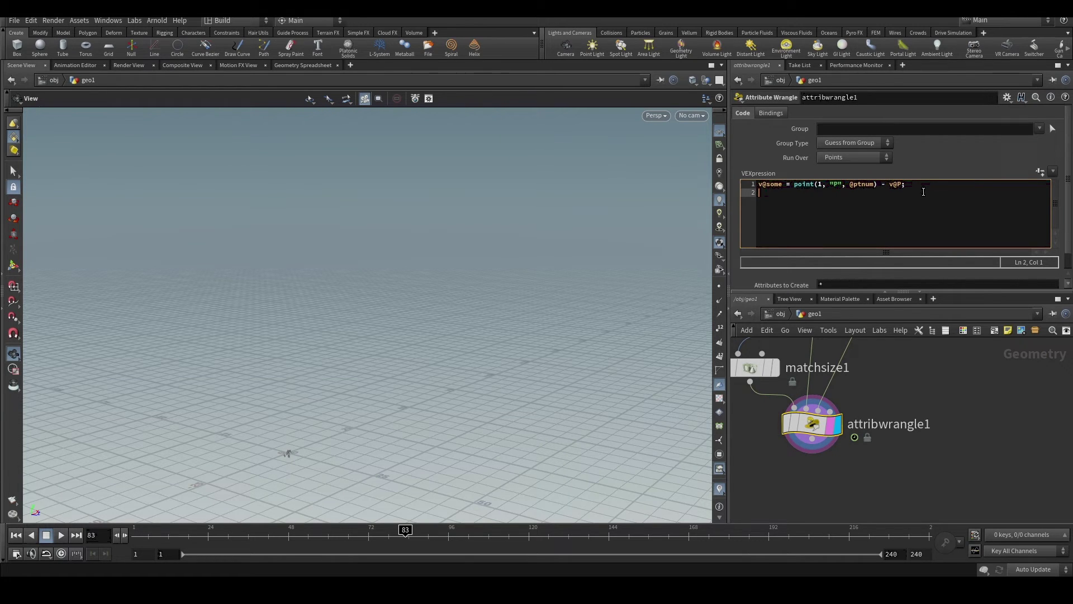
pyautogui.write('v@P =')
pyautogui.scroll(-3, 846, 470)
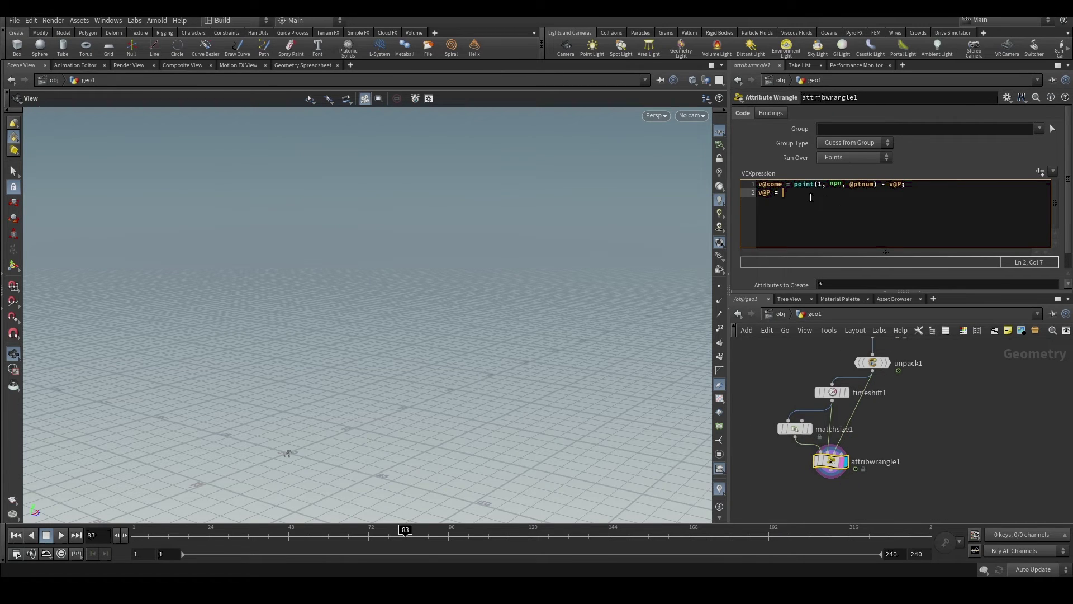
pyautogui.write('point(')
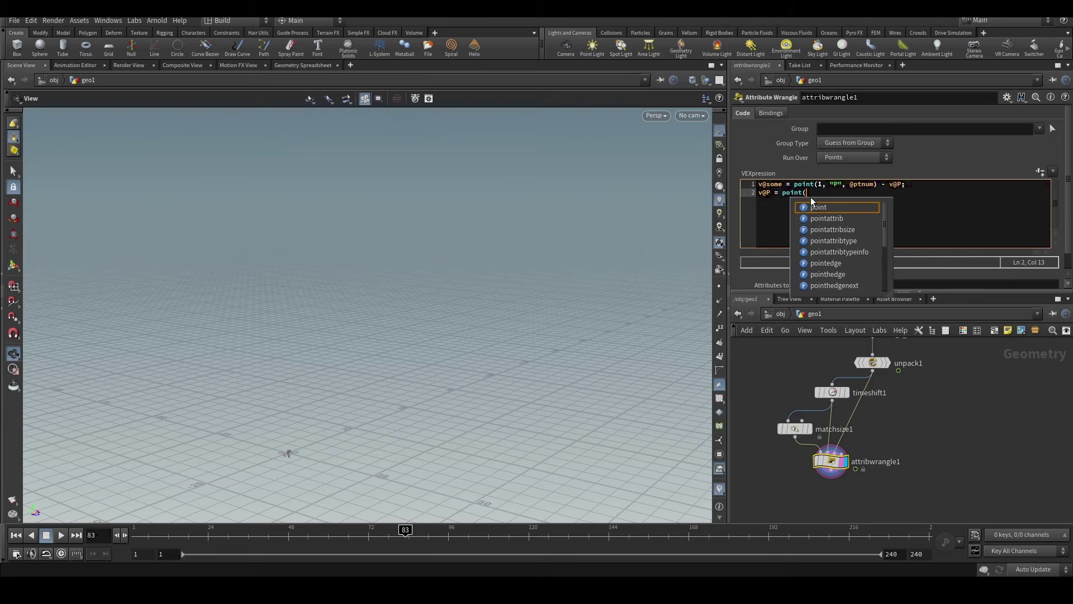
pyautogui.write('2, ')
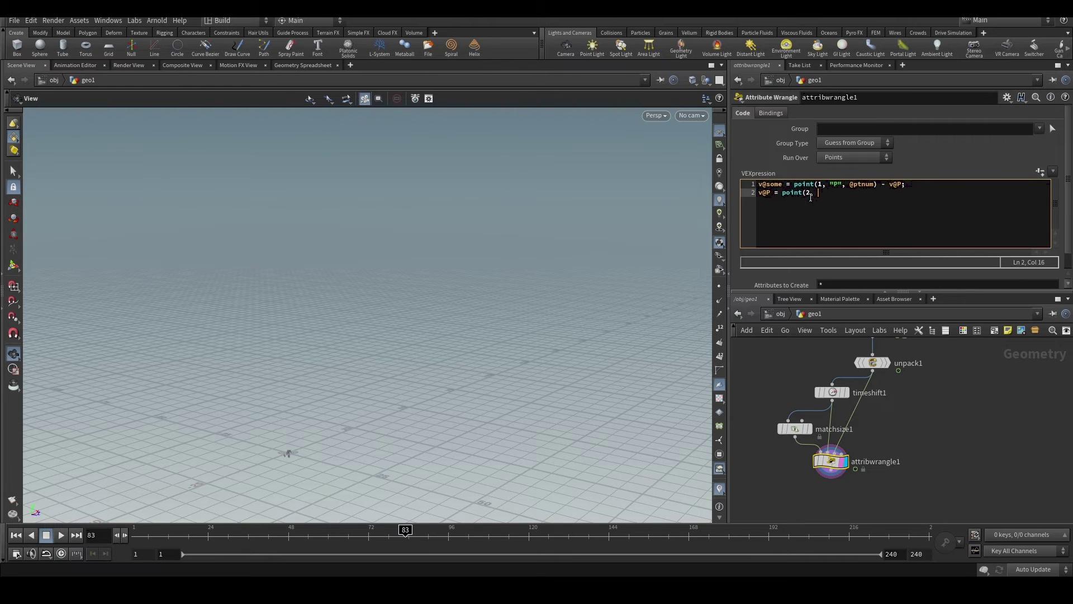
pyautogui.write('"P", @ptnum) -')
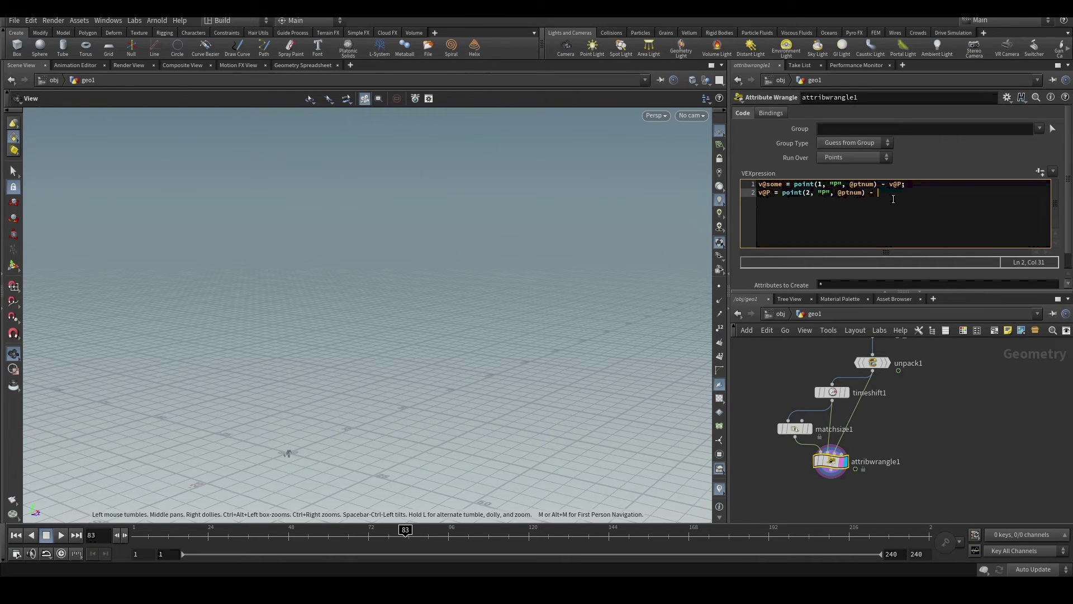
pyautogui.write('v@some;')
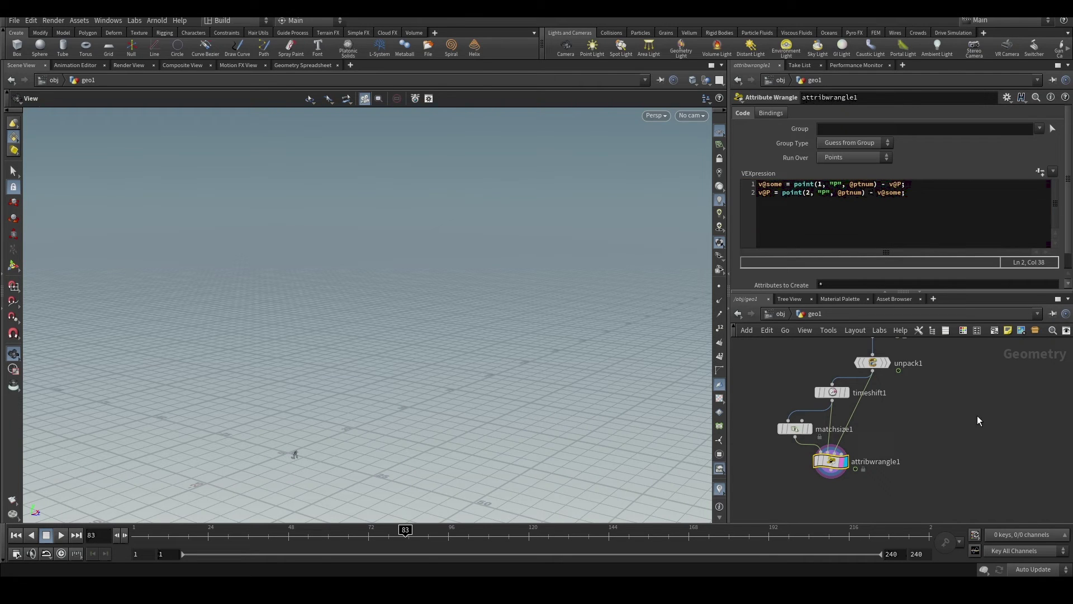
# Reframe the view on the Crag and scrub the timeline from frame 1 to frame 43.
pyautogui.hotkey('space', 'f')
pyautogui.scroll(-5, 287, 476)
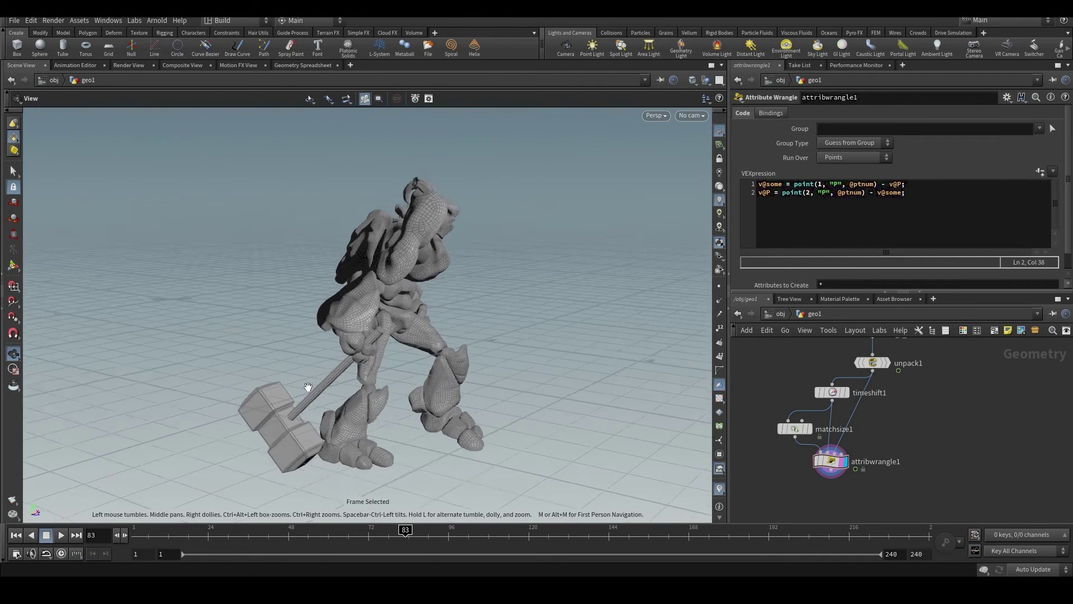
pyautogui.moveTo(347, 435); pyautogui.dragTo(390, 400)
pyautogui.scroll(2, 884, 461)
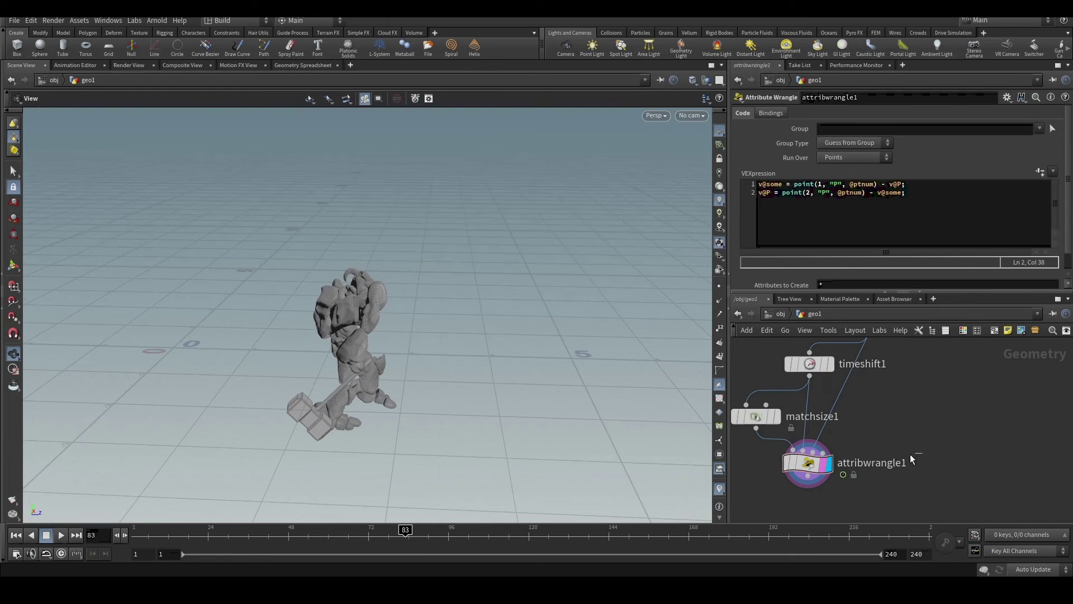
pyautogui.moveTo(358, 313); pyautogui.dragTo(321, 308)
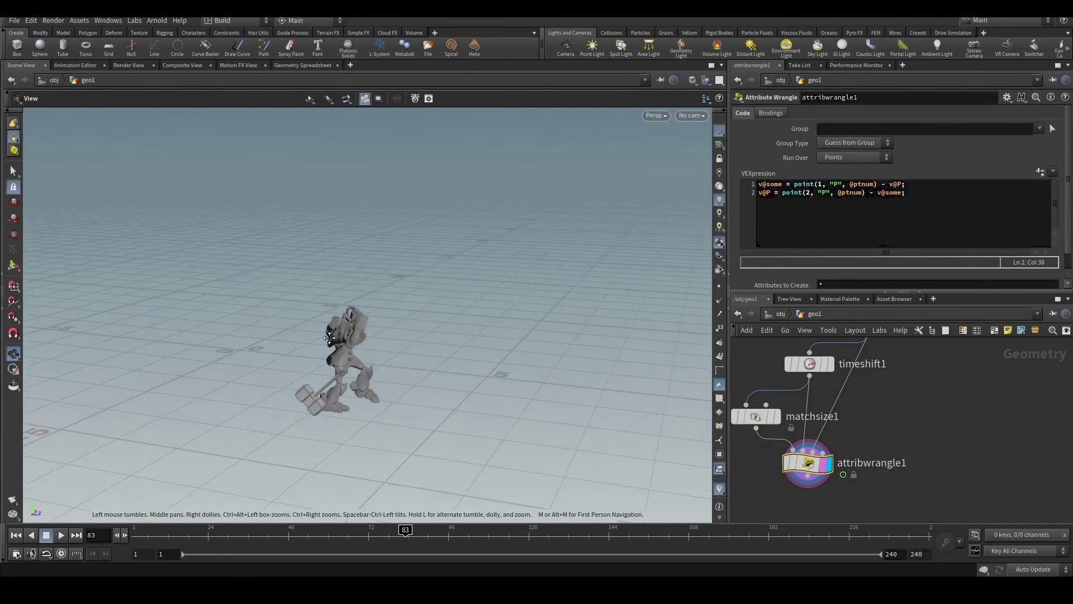
pyautogui.click(128, 540)
pyautogui.moveTo(128, 541)
pyautogui.mouseDown()
pyautogui.moveTo(270, 561)
pyautogui.moveTo(658, 573)
pyautogui.moveTo(892, 512)
pyautogui.mouseUp()
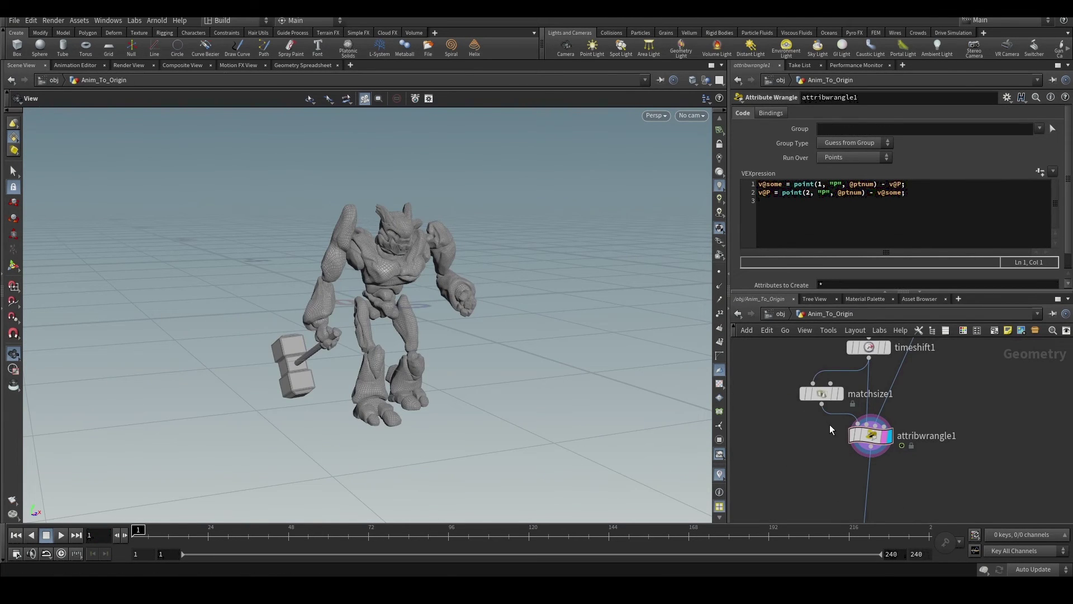
# Set matchsize1's Justify Y from Center to Min so the Crag stands on the grid.
pyautogui.moveTo(759, 374); pyautogui.dragTo(909, 411)
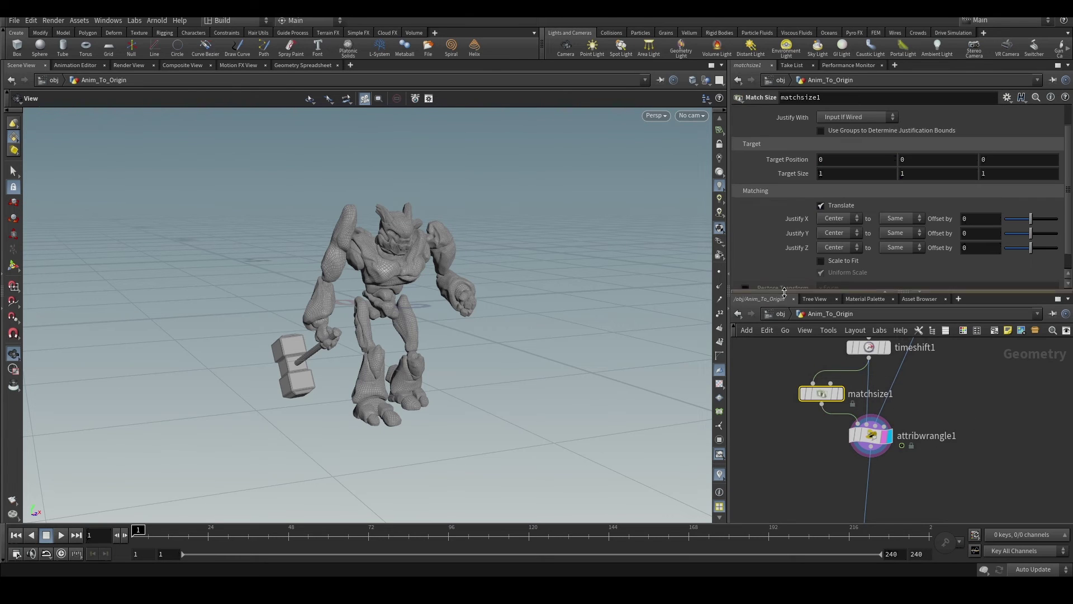
pyautogui.click(840, 232)
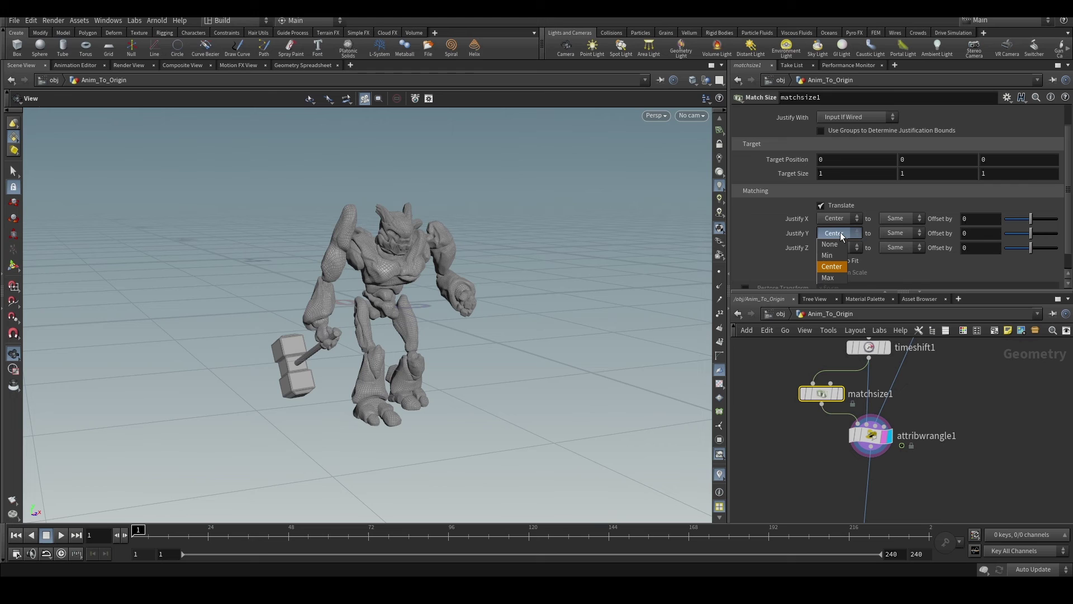
pyautogui.click(833, 250)
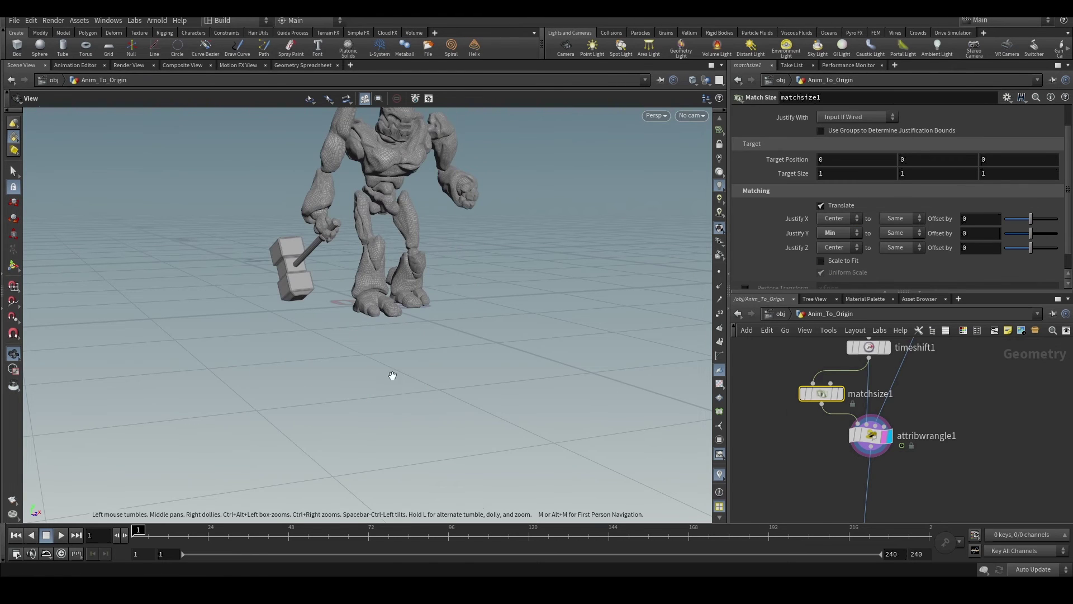
pyautogui.scroll(-5, 439, 395)
# Add an Attribute Wrangle (attribwrangle2) below the Out null and wire Out into its input.
pyautogui.moveTo(979, 496); pyautogui.dragTo(857, 425)
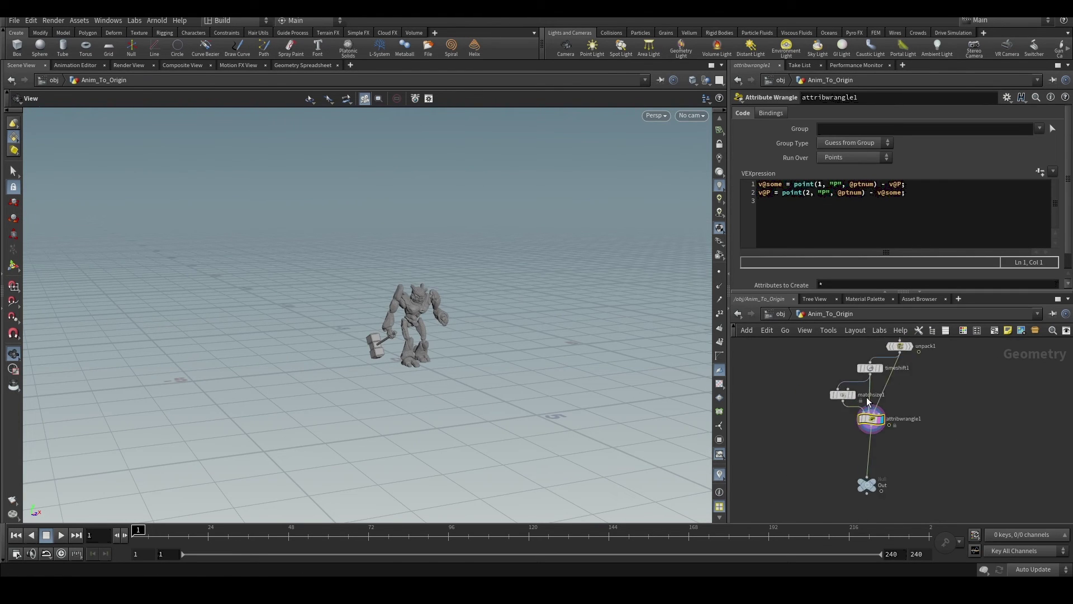
pyautogui.scroll(2, 874, 418)
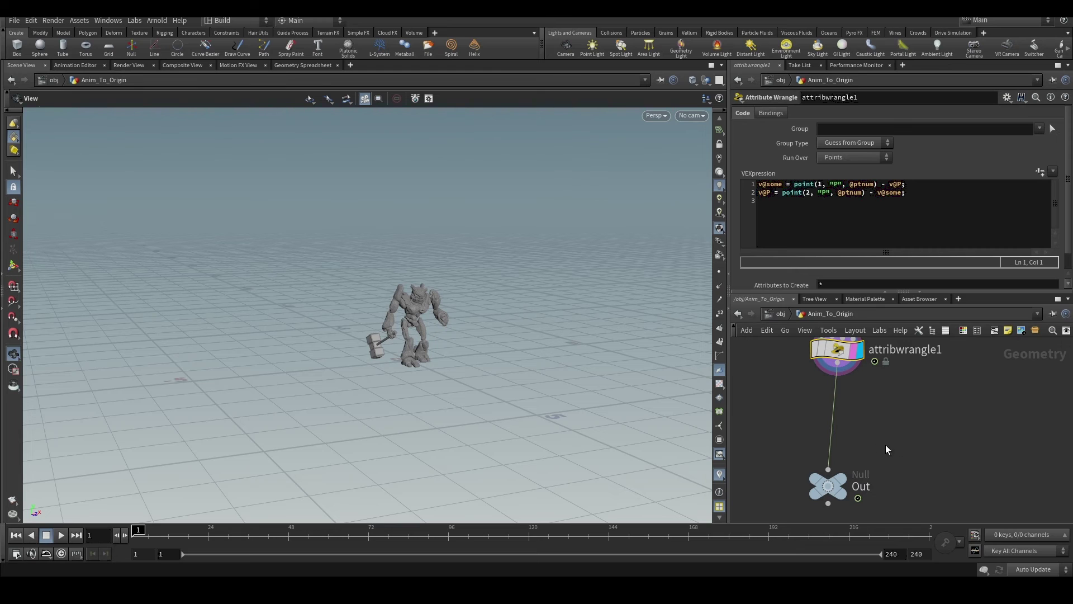
pyautogui.scroll(-2, 869, 410)
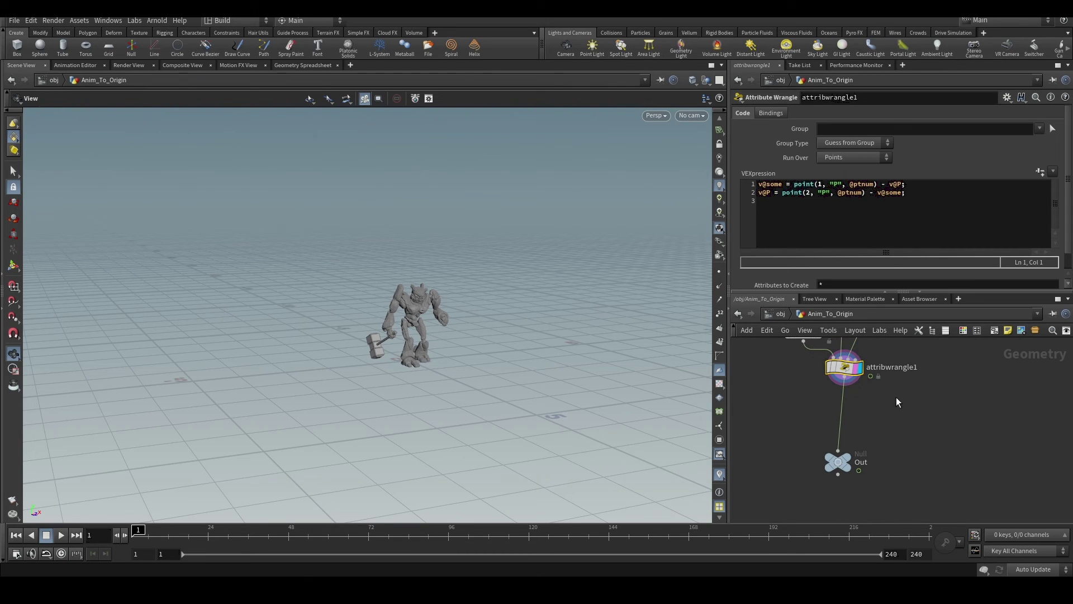
pyautogui.scroll(-1, 995, 397)
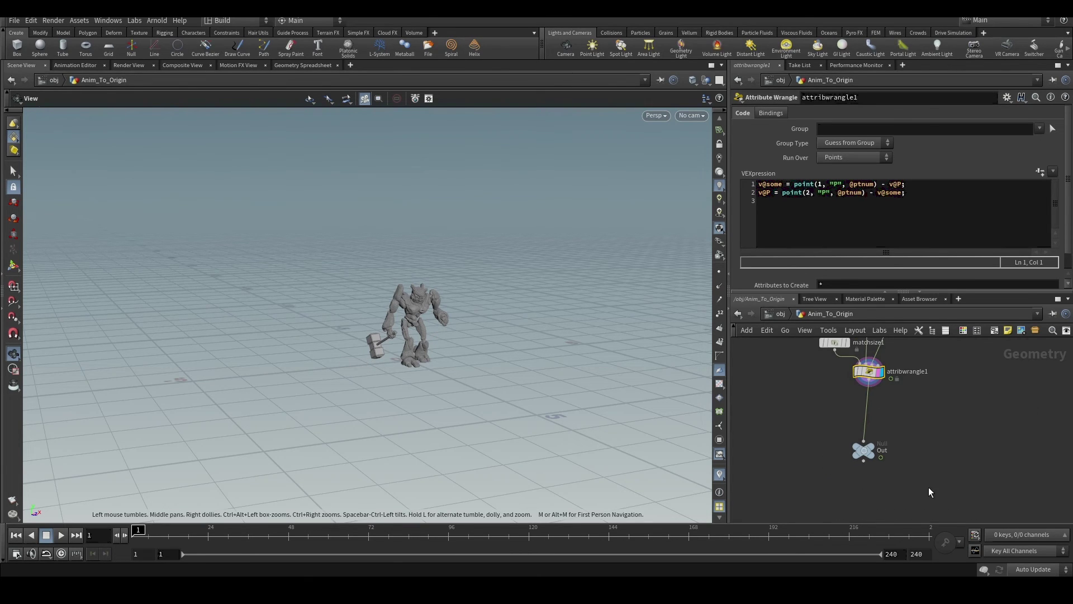
pyautogui.press('Tab')
pyautogui.write('at wr')
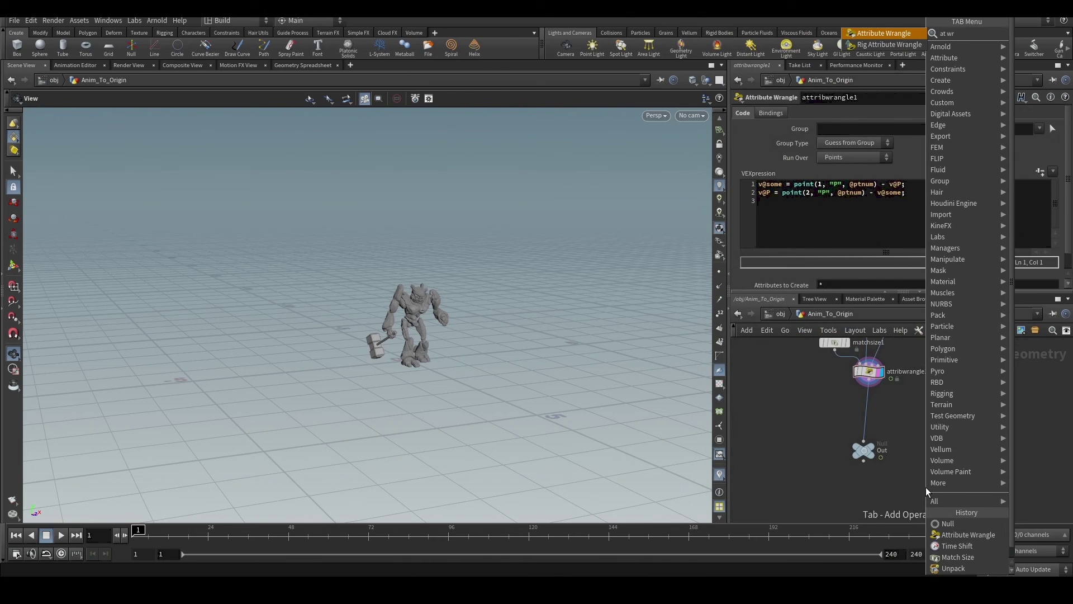
pyautogui.press('Return')
pyautogui.click(926, 488)
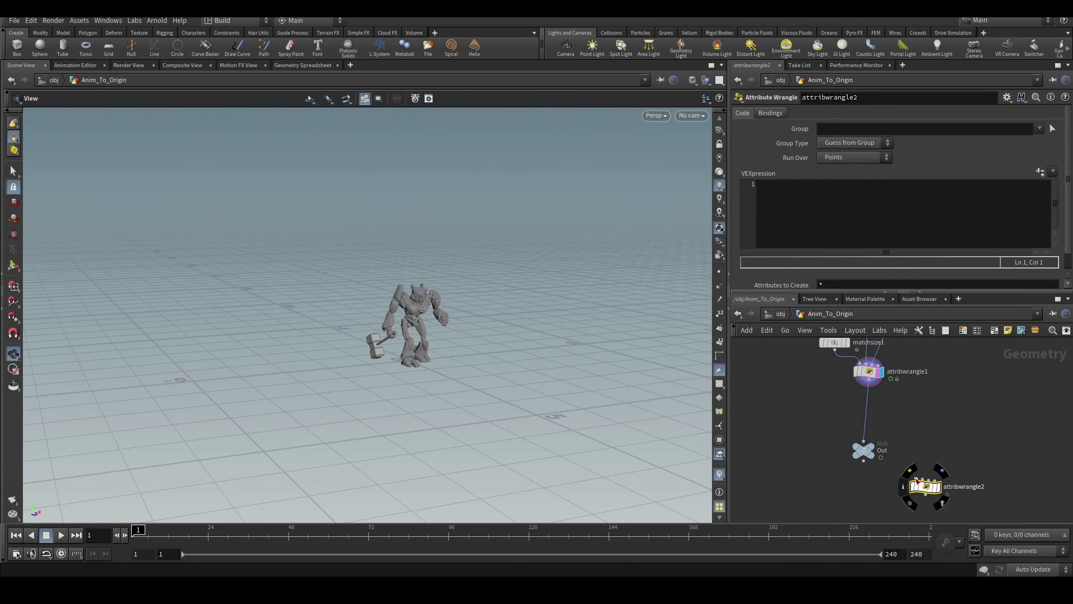
pyautogui.moveTo(917, 478); pyautogui.dragTo(864, 462)
pyautogui.scroll(3, 940, 500)
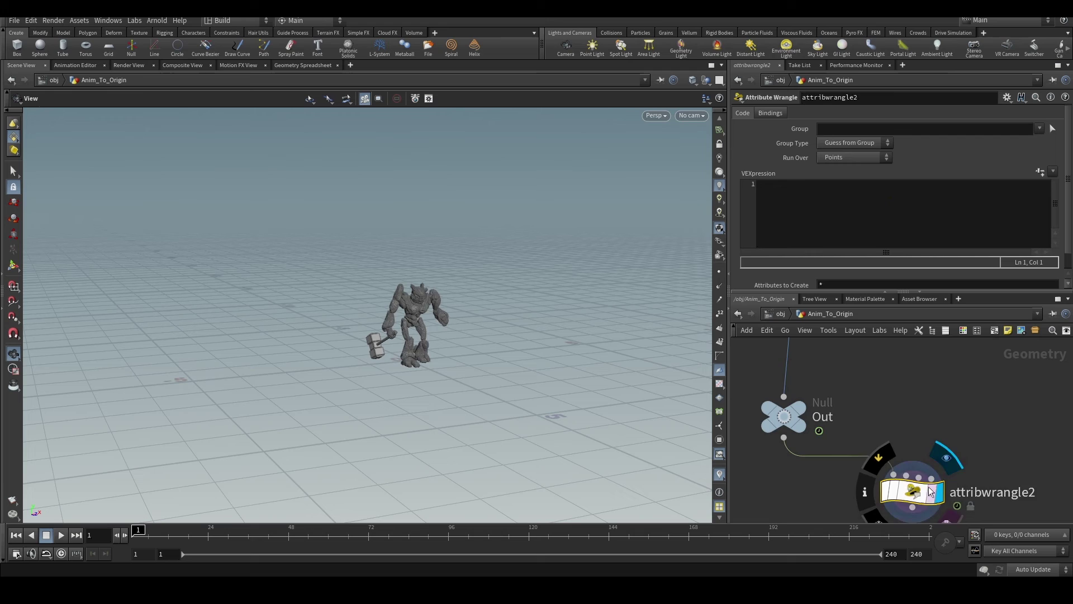
pyautogui.scroll(-1, 926, 399)
# Enter v@P += v@some; in attribwrangle2's VEXpression to shift the Crag back out.
pyautogui.click(815, 231)
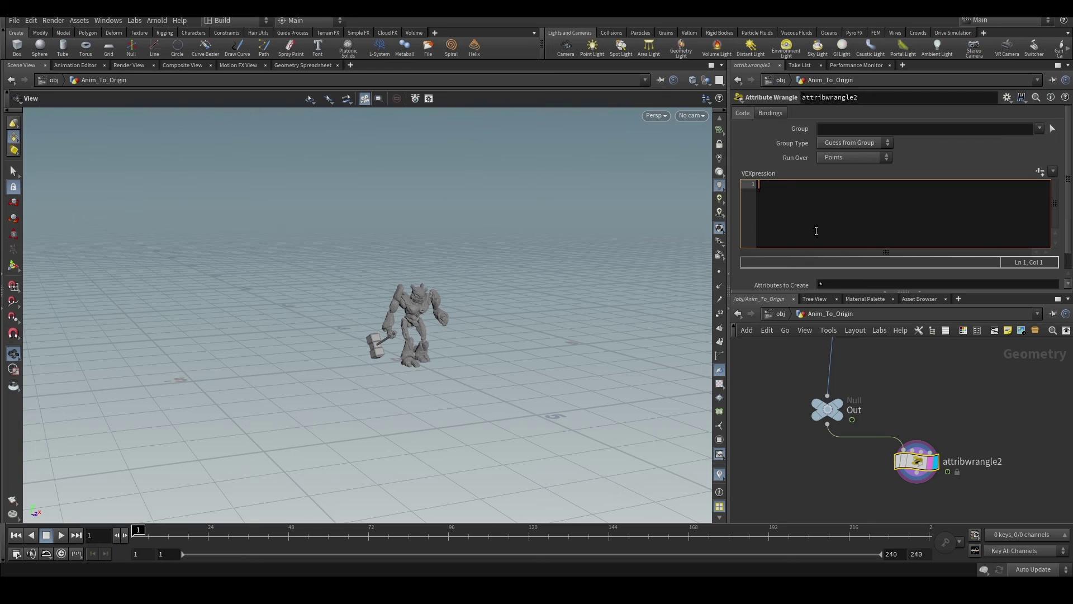
pyautogui.write('v@')
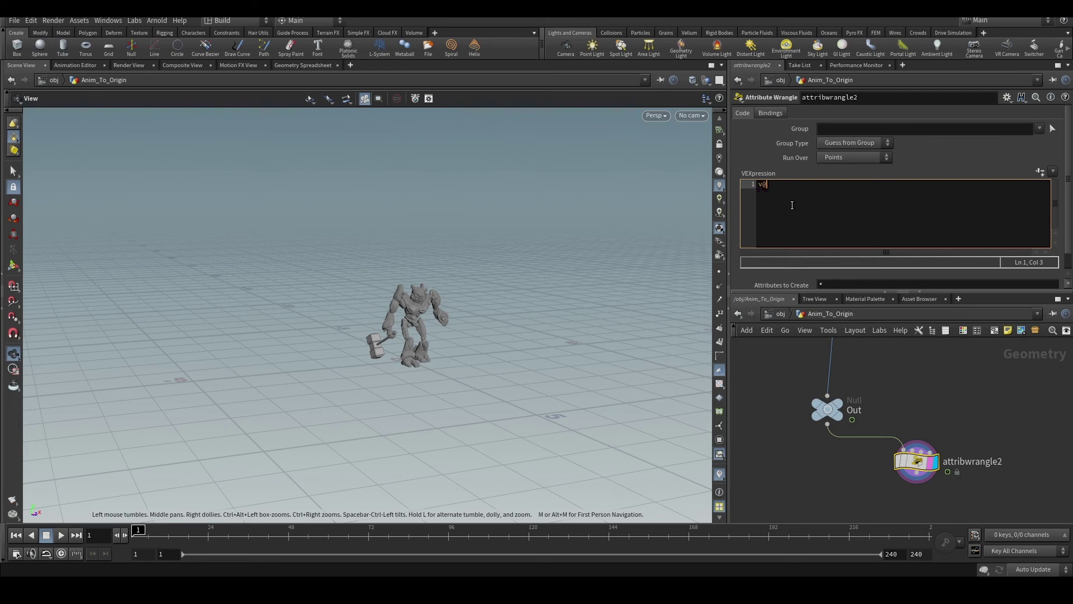
pyautogui.write('P += v@some;')
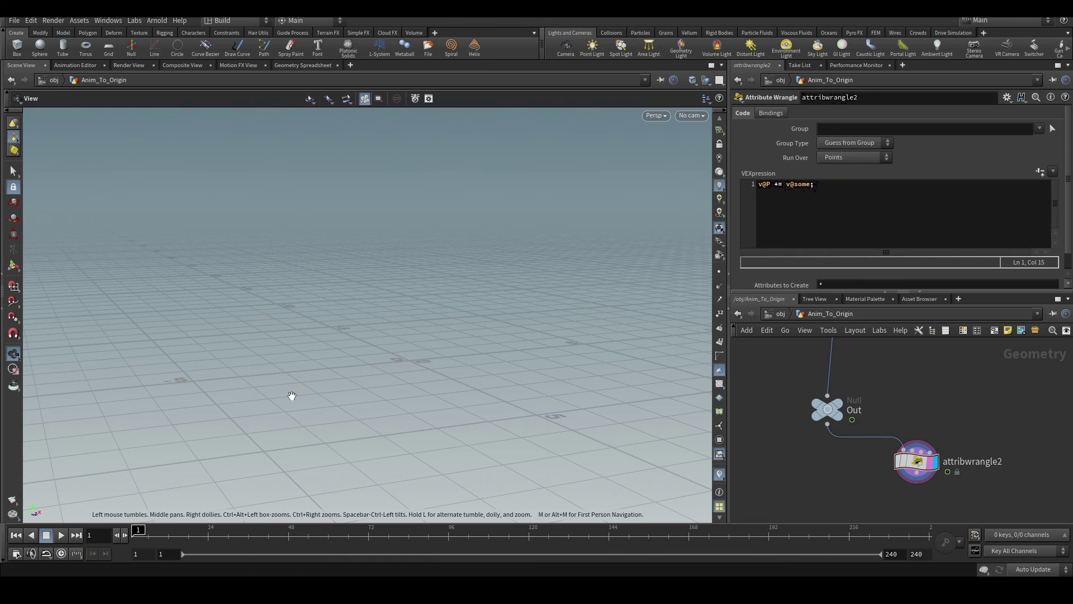
pyautogui.write('f')
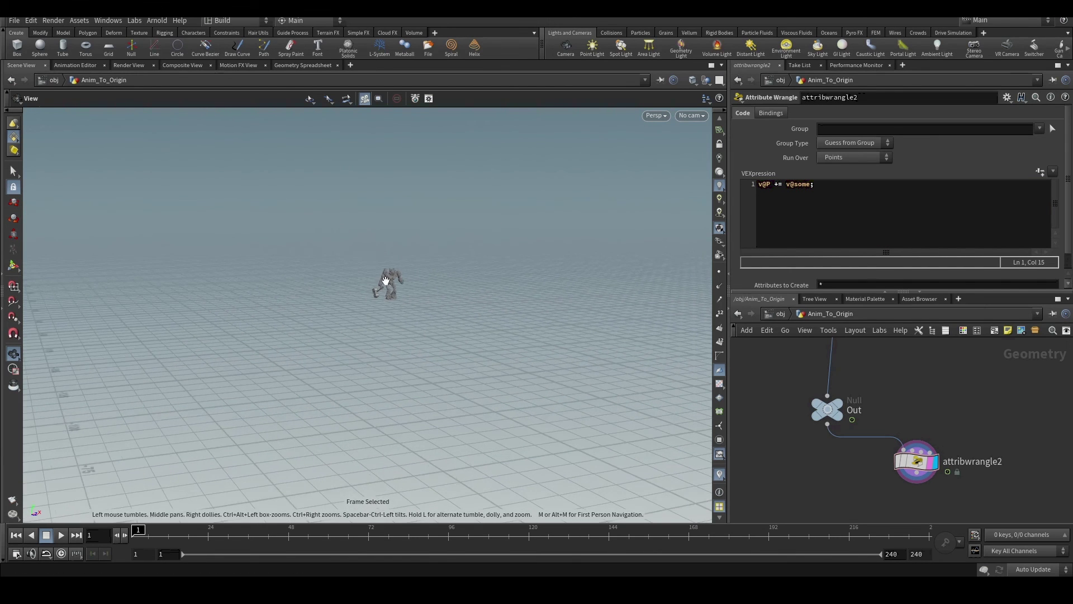
pyautogui.moveTo(385, 280); pyautogui.dragTo(391, 302)
pyautogui.moveTo(606, 424); pyautogui.dragTo(643, 433)
pyautogui.scroll(-5, 836, 467)
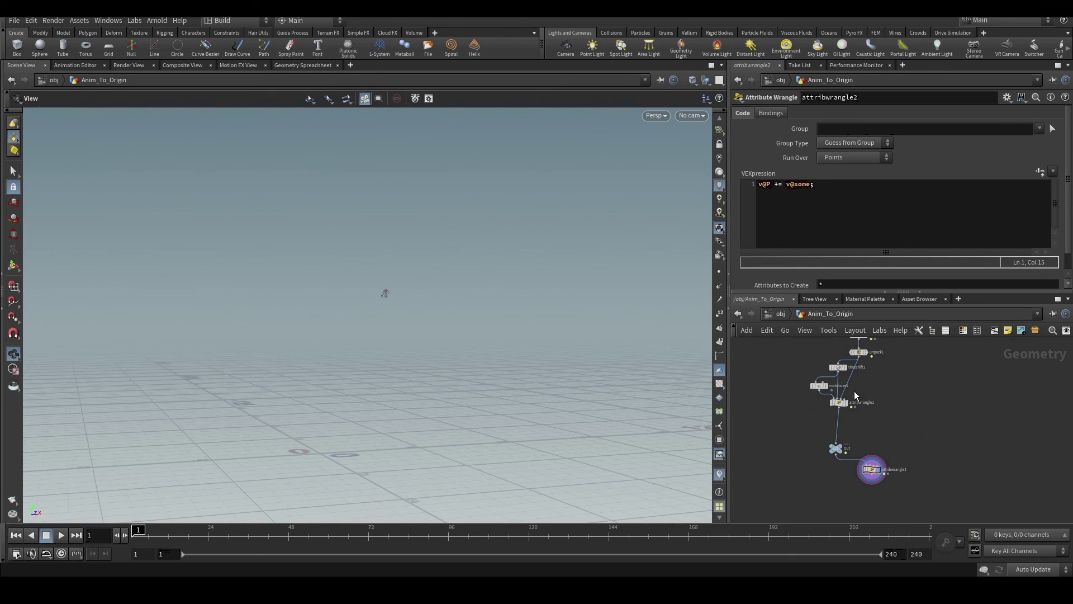
pyautogui.scroll(5, 866, 357)
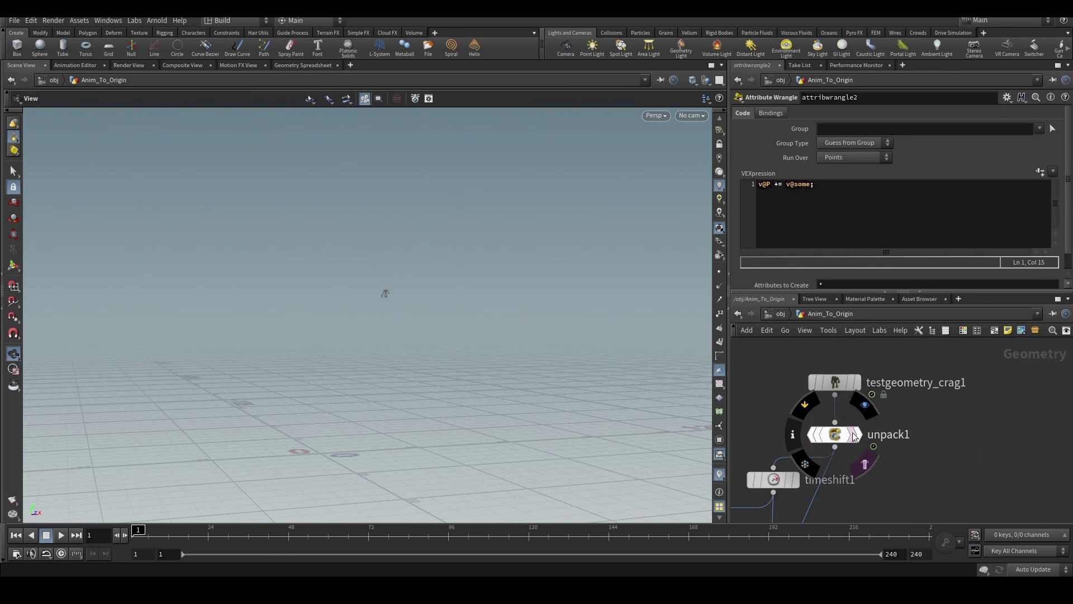
pyautogui.click(844, 435)
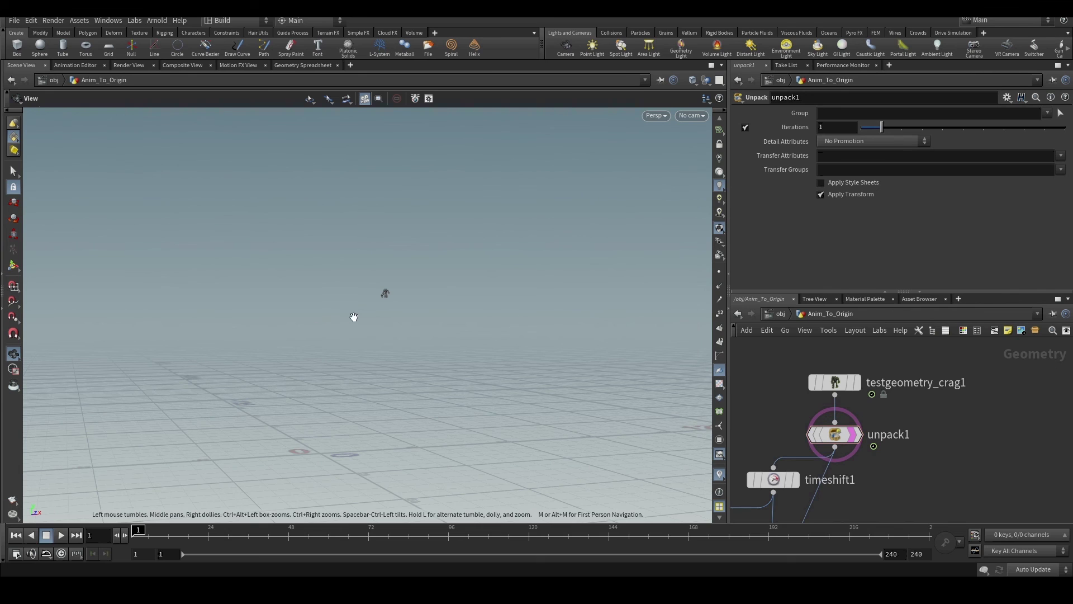
pyautogui.scroll(-3, 936, 374)
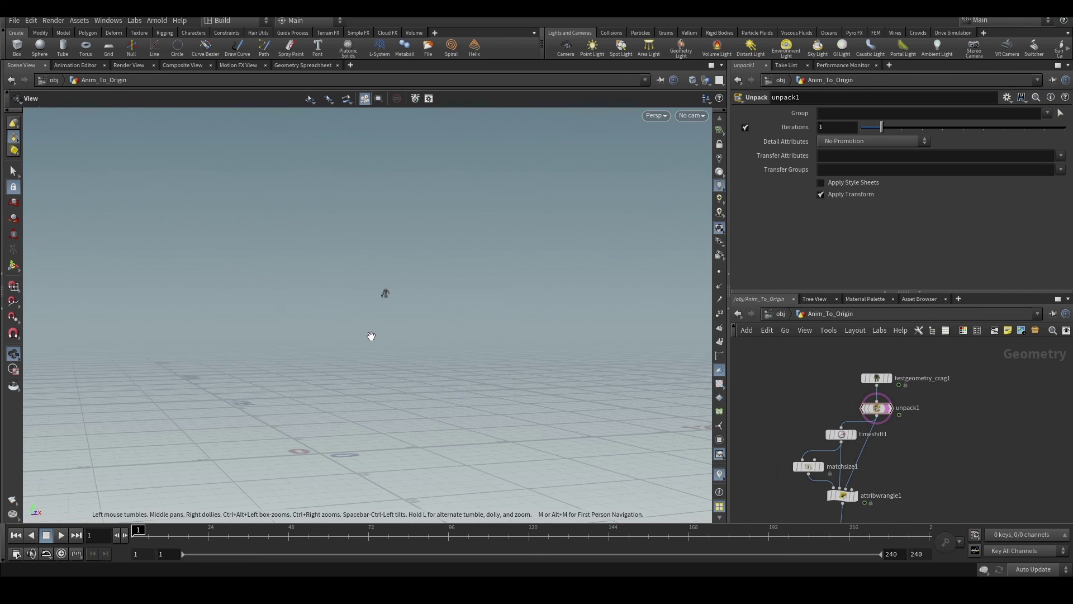
pyautogui.scroll(5, 378, 275)
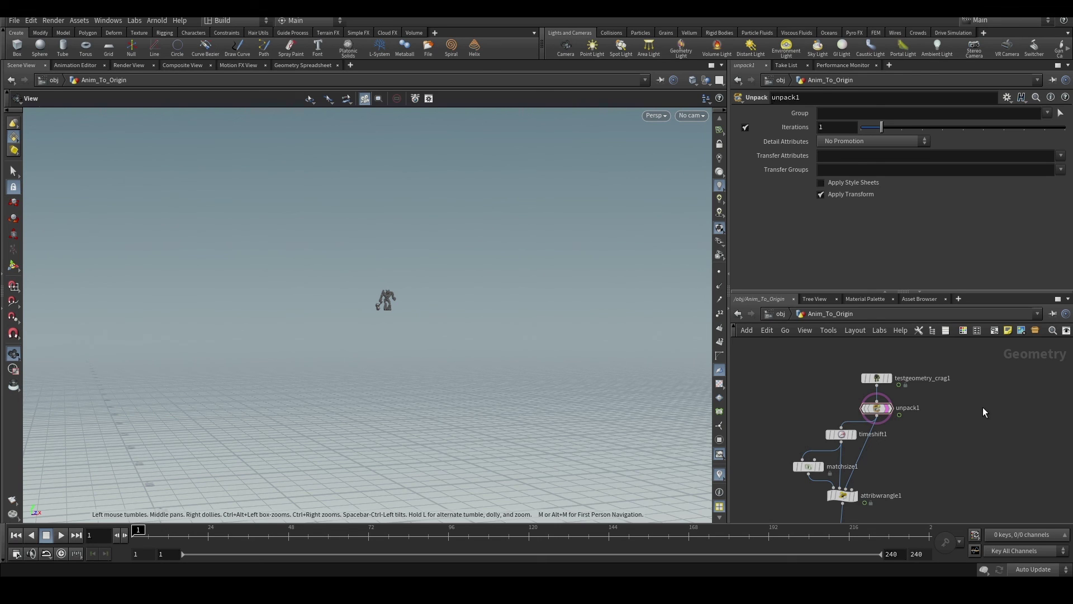
pyautogui.scroll(-4, 983, 407)
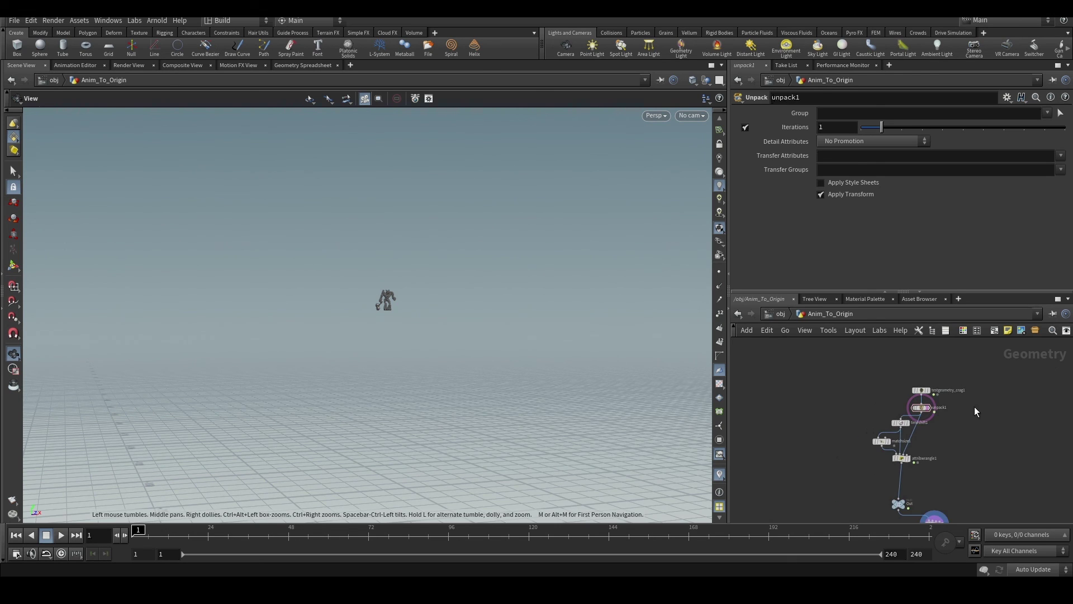
pyautogui.scroll(3, 946, 506)
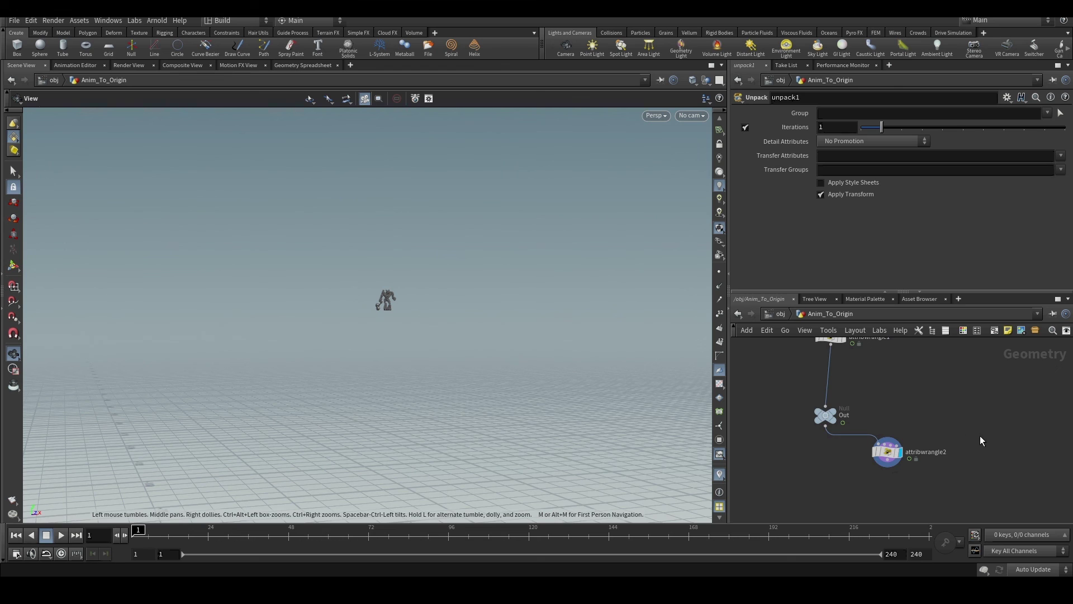
pyautogui.moveTo(980, 440); pyautogui.dragTo(1009, 429)
pyautogui.moveTo(994, 426); pyautogui.dragTo(977, 428)
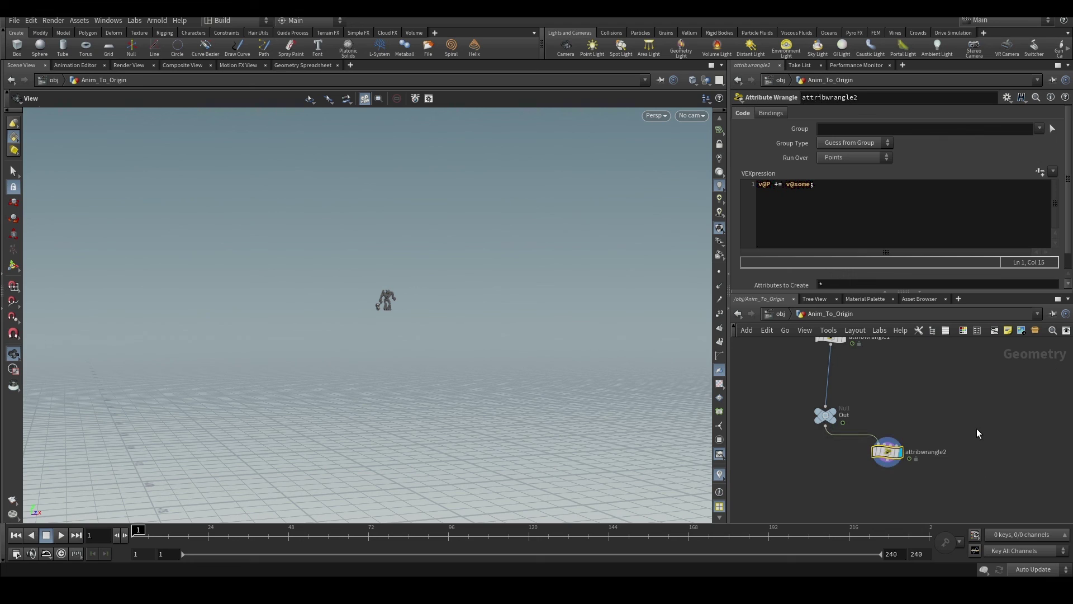